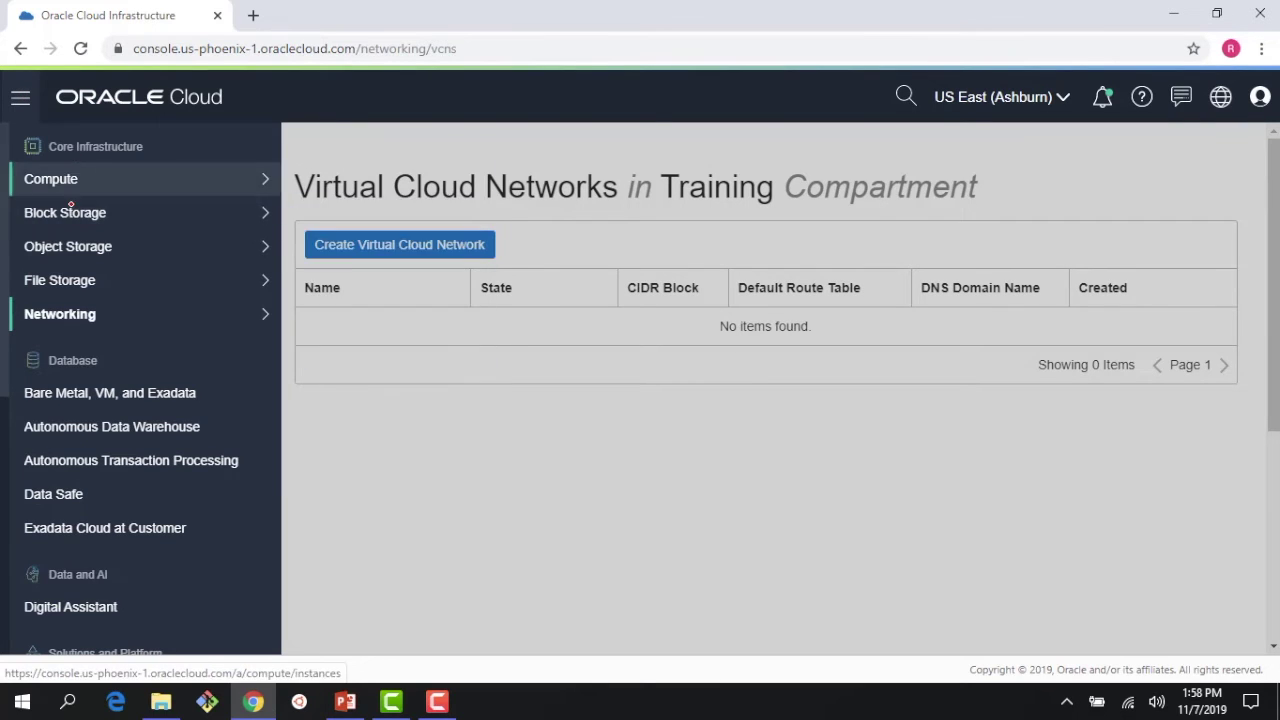
Step: Go to the Virtual Cloud Networks page and set its compartment scope to Training
{"action": "mouse_move", "coordinate": [91, 314]}
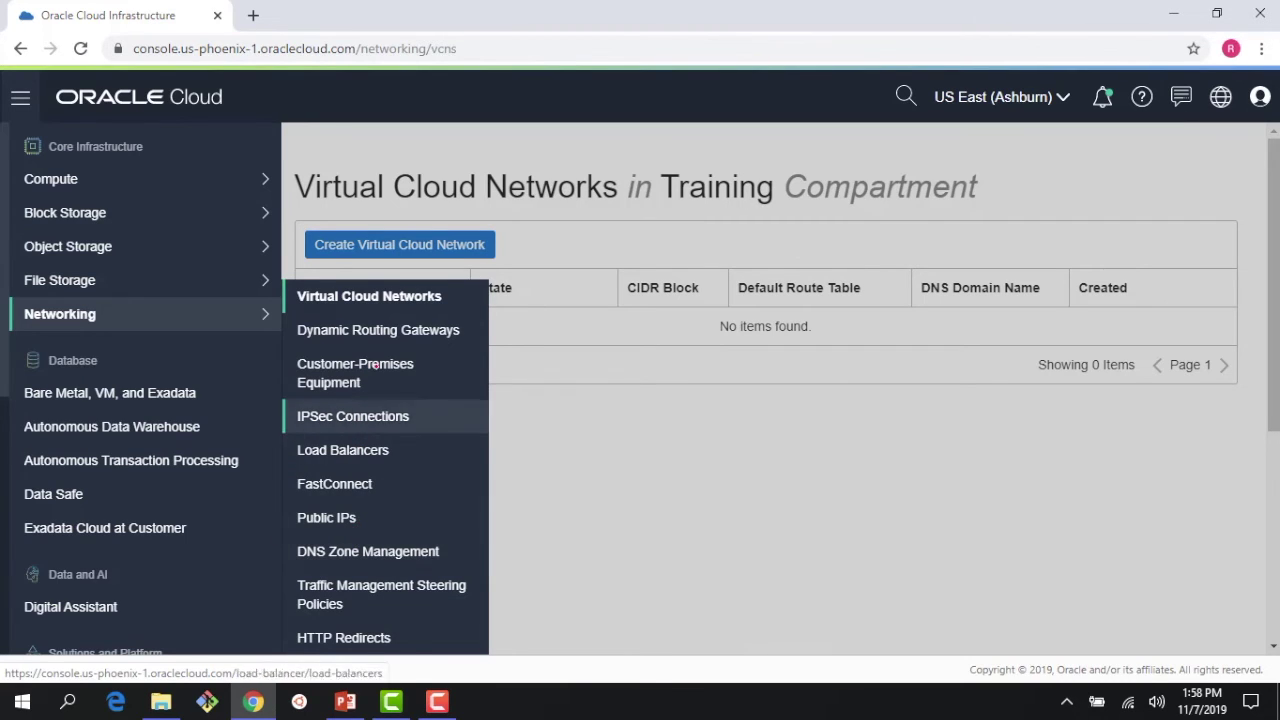
{"action": "left_click", "coordinate": [386, 294]}
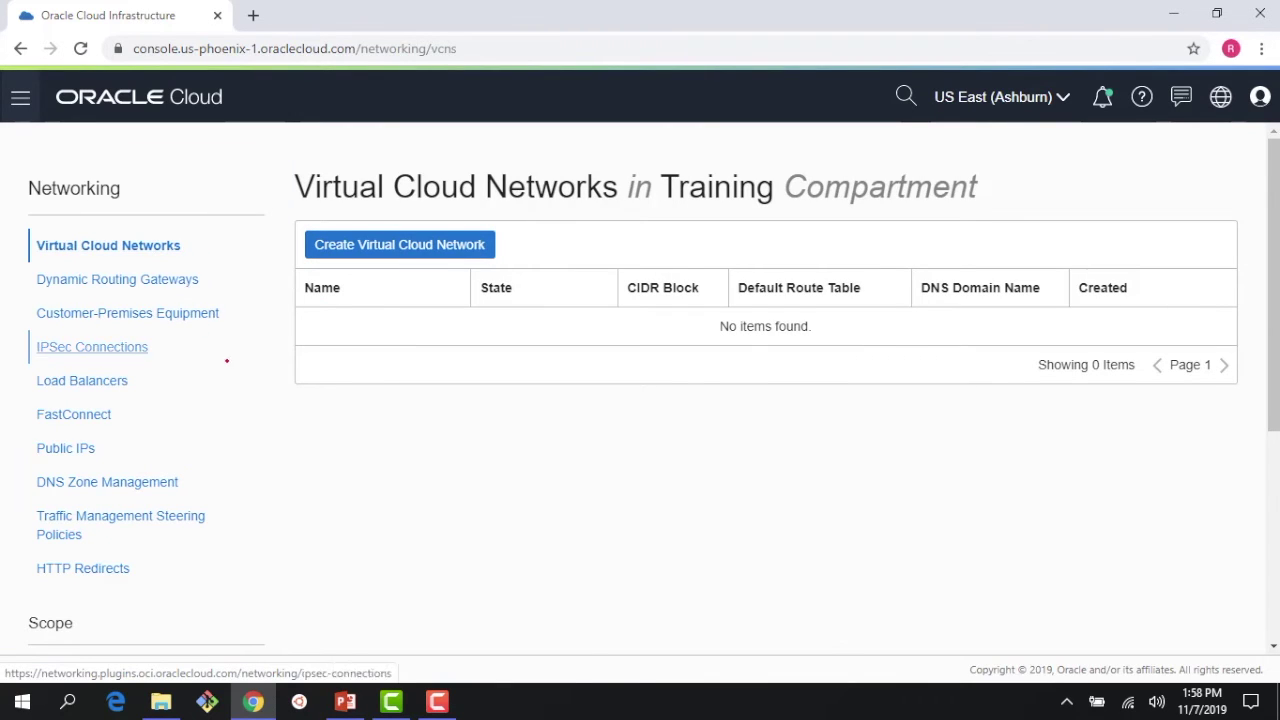
{"action": "scroll", "coordinate": [254, 392], "scroll_direction": "down", "scroll_amount": 2}
{"action": "scroll", "coordinate": [261, 413], "scroll_direction": "down", "scroll_amount": 2}
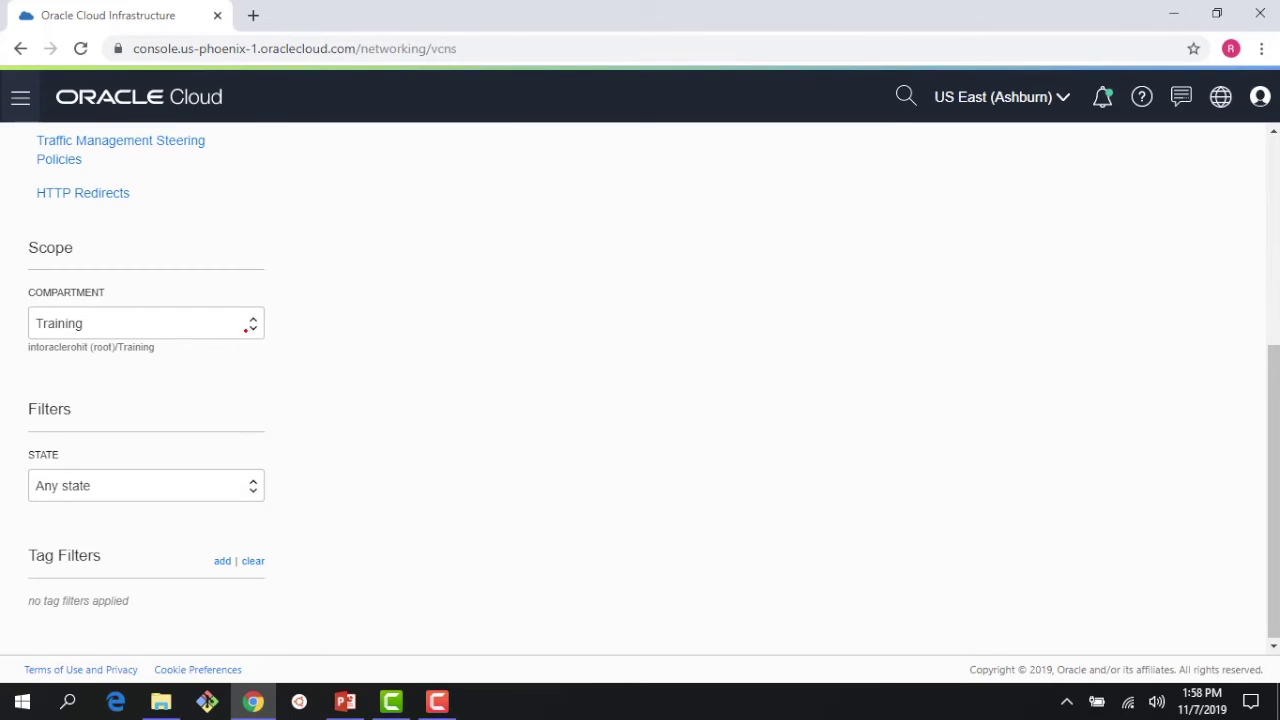
{"action": "left_click", "coordinate": [245, 329]}
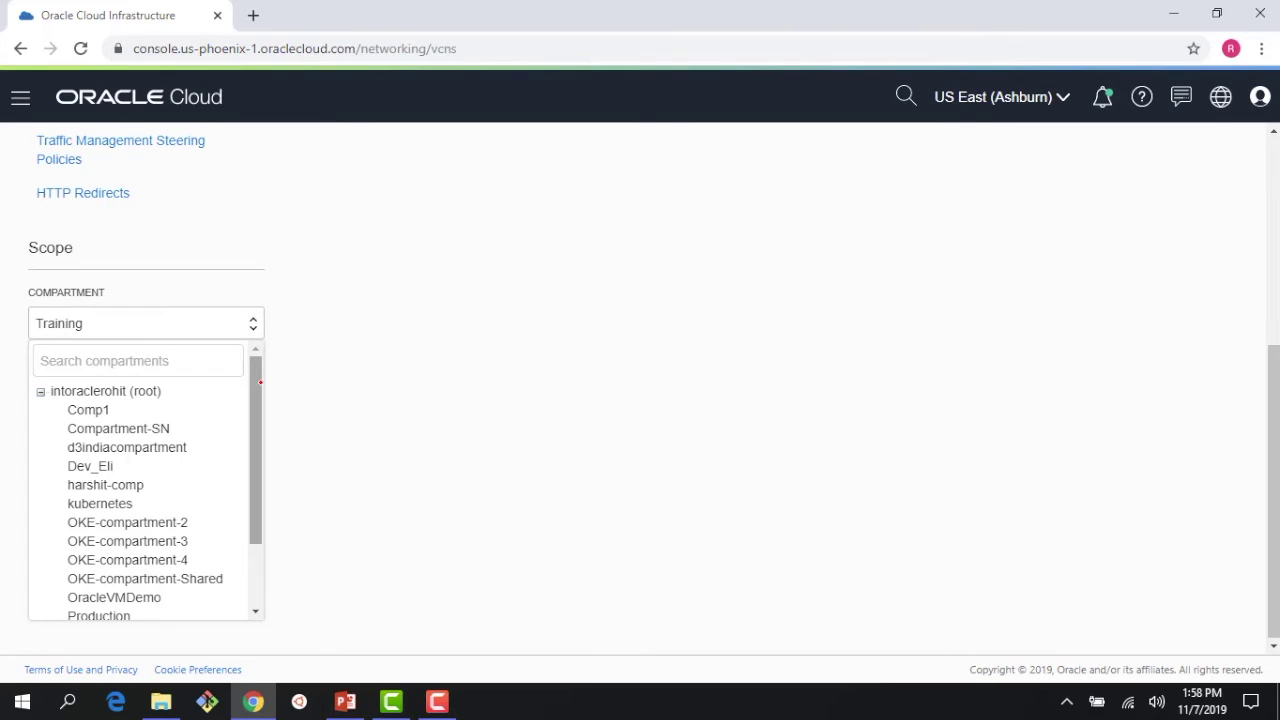
{"action": "left_click_drag", "start_coordinate": [260, 381], "coordinate": [231, 511]}
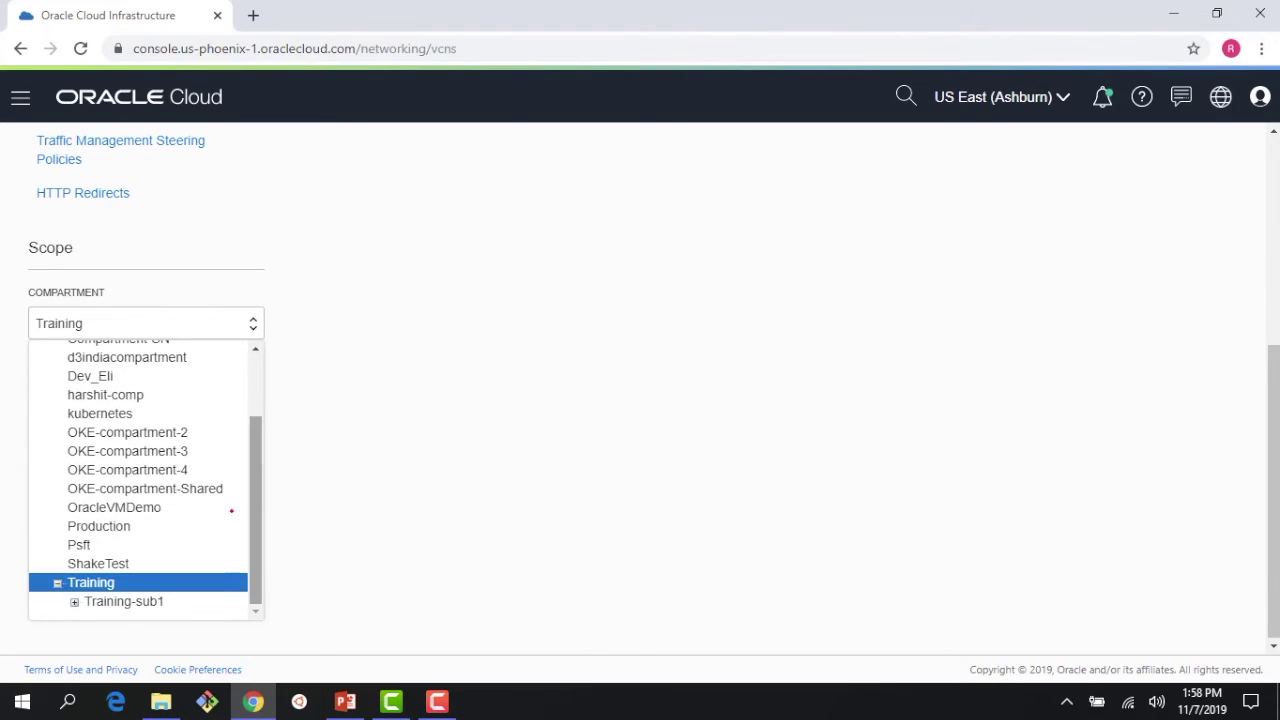
{"action": "left_click", "coordinate": [181, 583]}
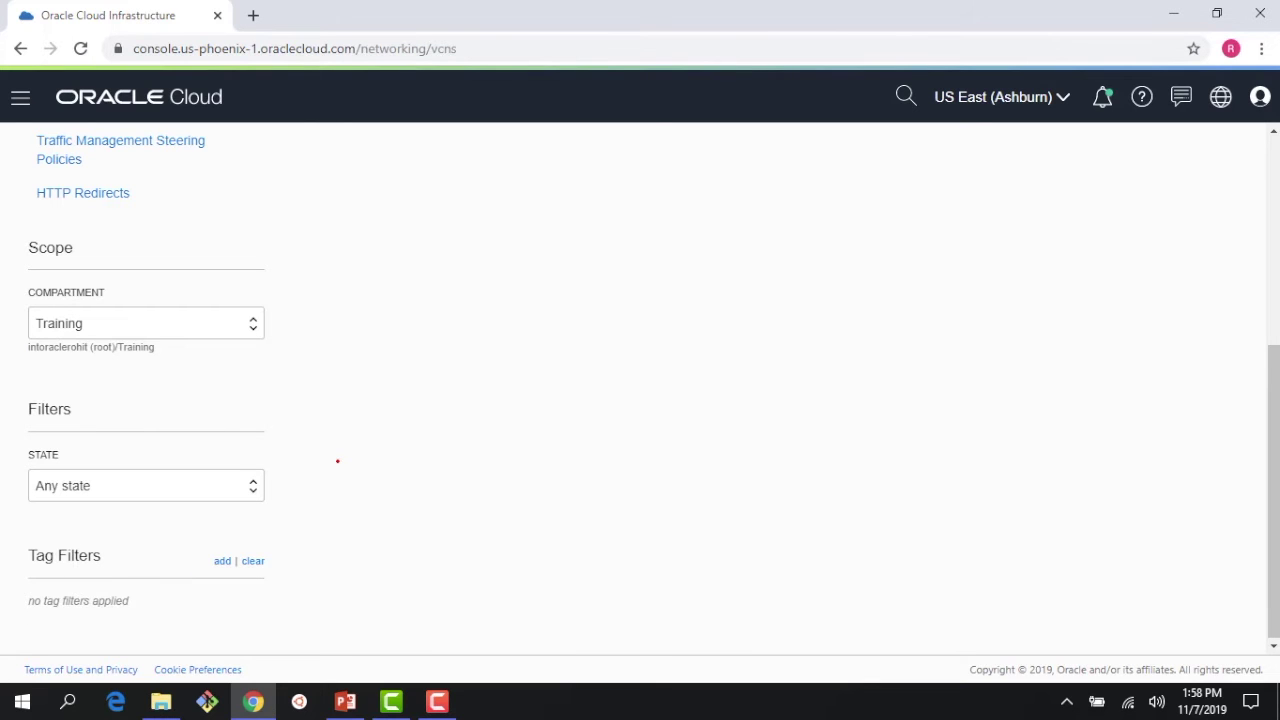
{"action": "scroll", "coordinate": [337, 461], "scroll_direction": "up", "scroll_amount": 5}
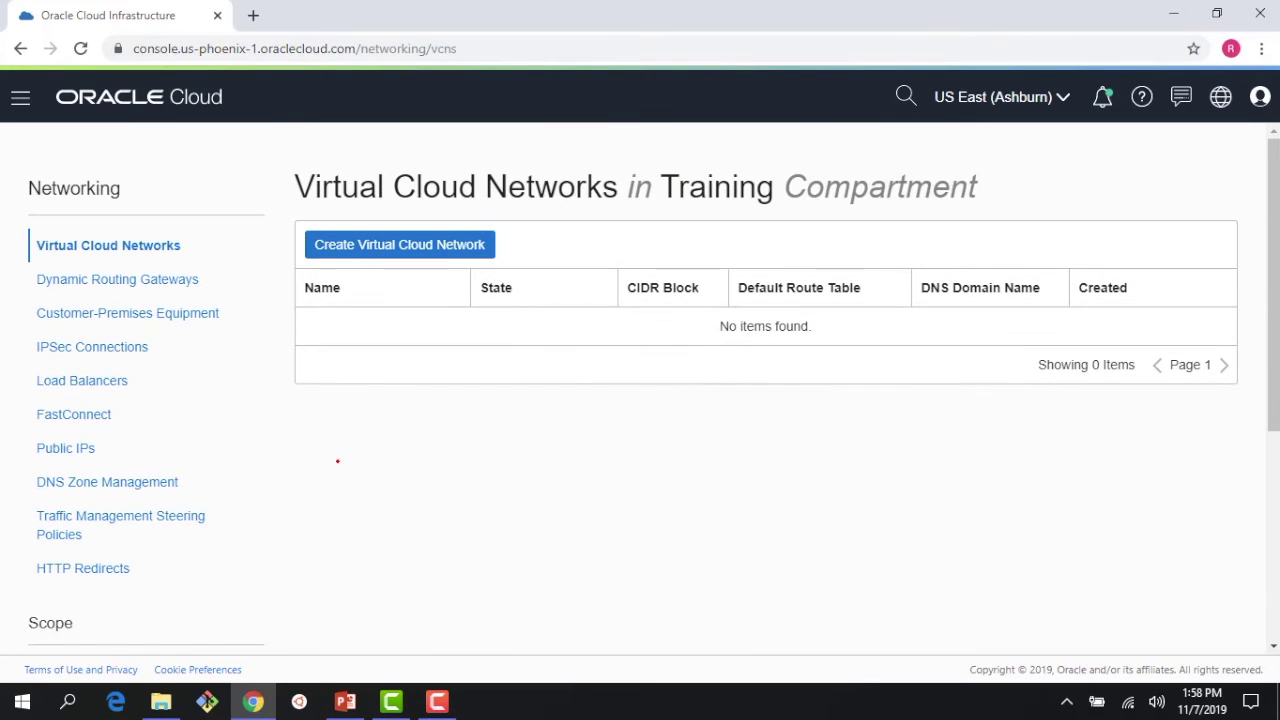
{"action": "scroll", "coordinate": [336, 465], "scroll_direction": "down", "scroll_amount": 2}
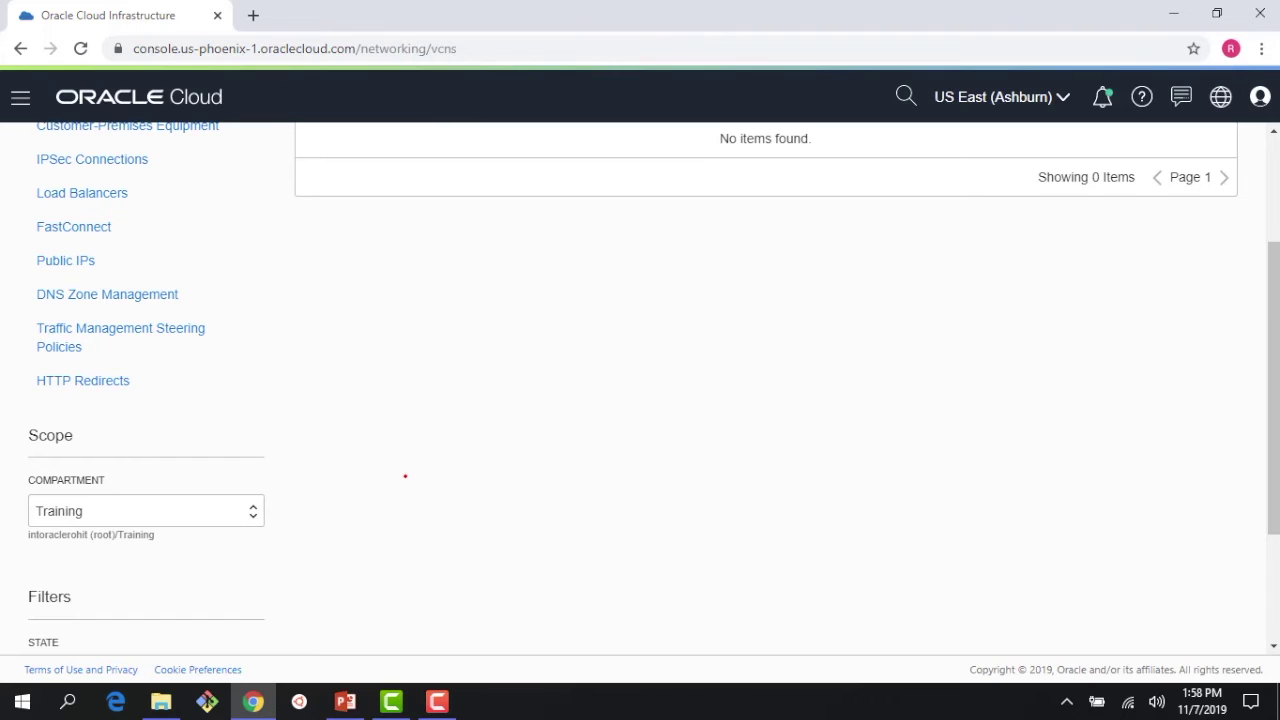
{"action": "scroll", "coordinate": [405, 476], "scroll_direction": "up", "scroll_amount": 2}
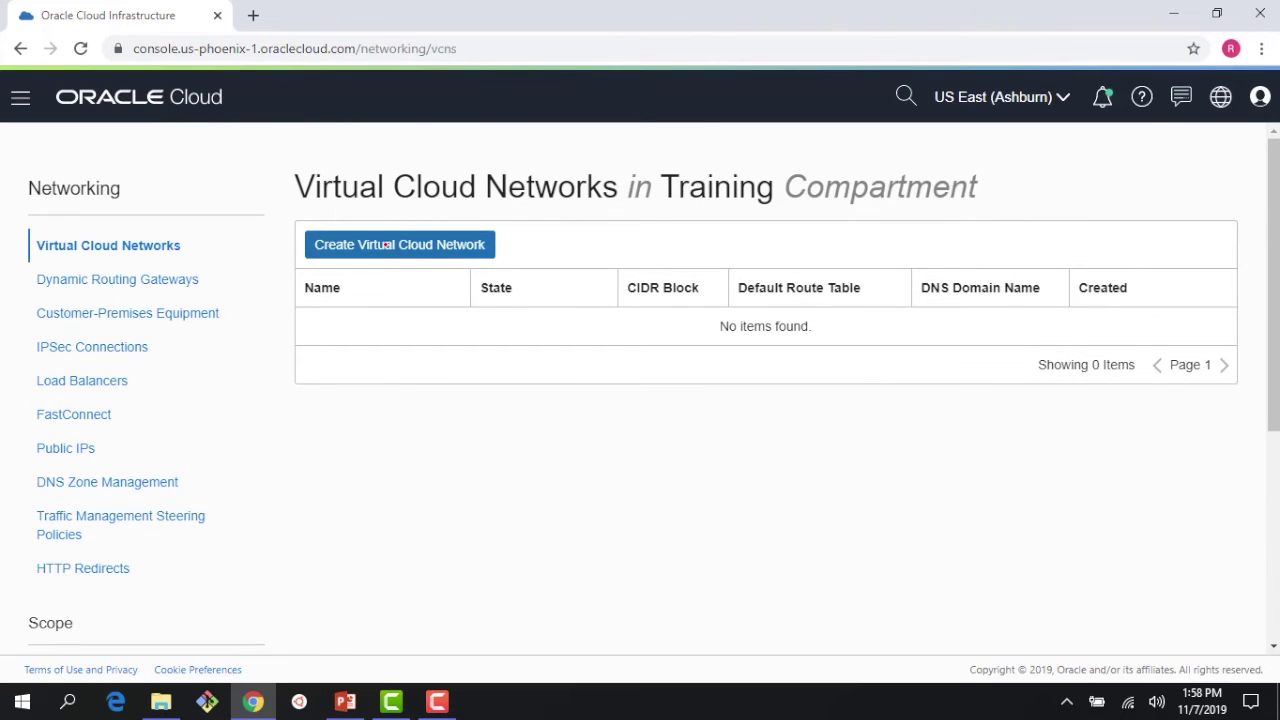
Step: Start a new virtual cloud network in the Training compartment and name it us-east-myfirstVCN
{"action": "left_click", "coordinate": [386, 244]}
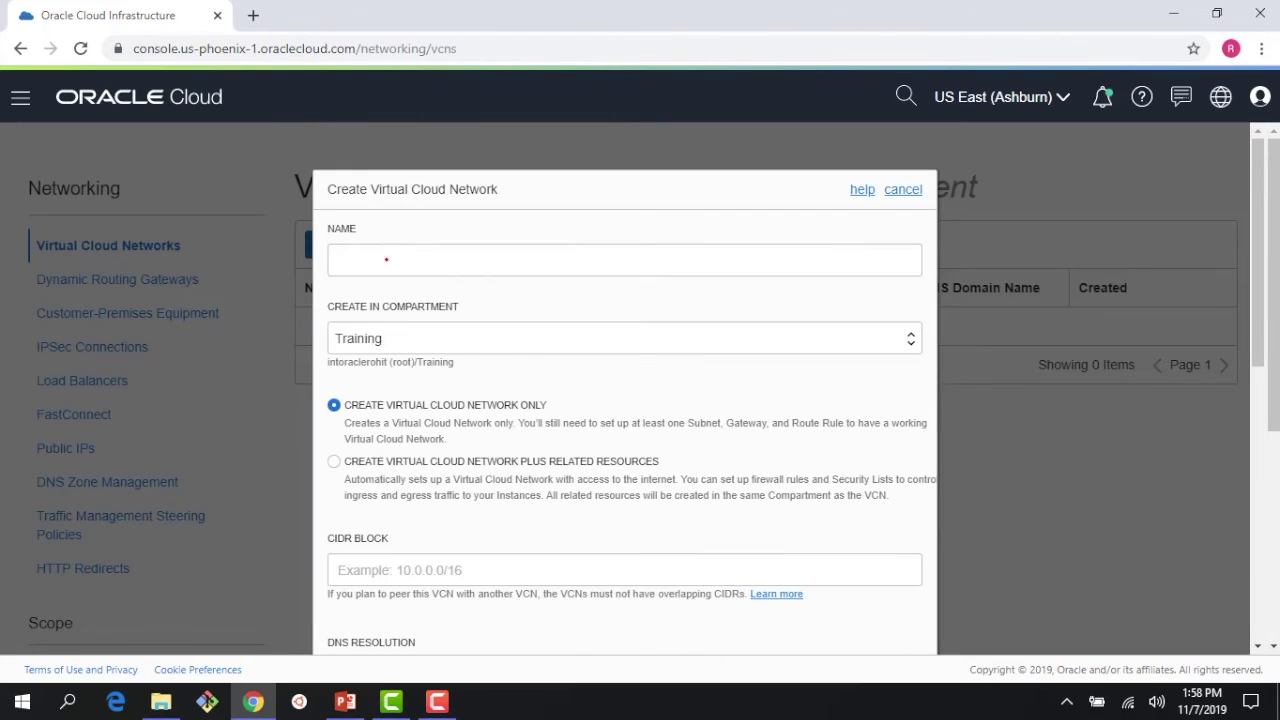
{"action": "left_click", "coordinate": [386, 259]}
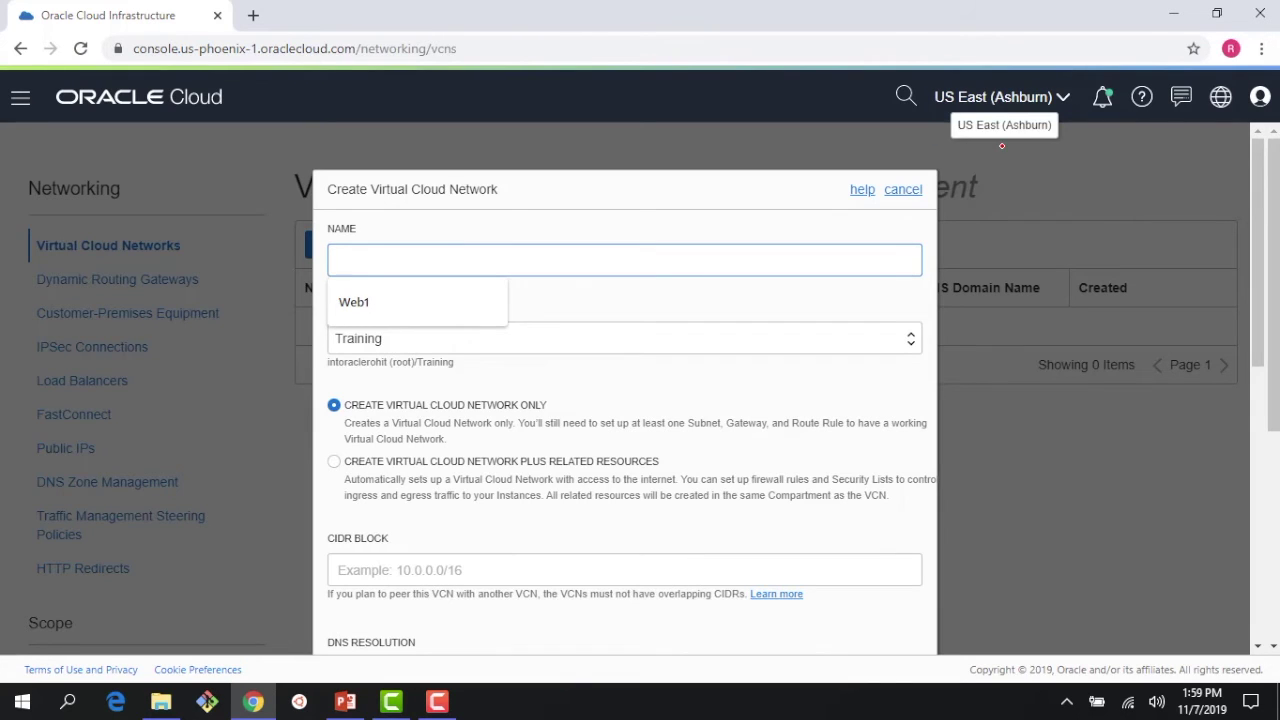
{"action": "type", "text": "us-ea"}
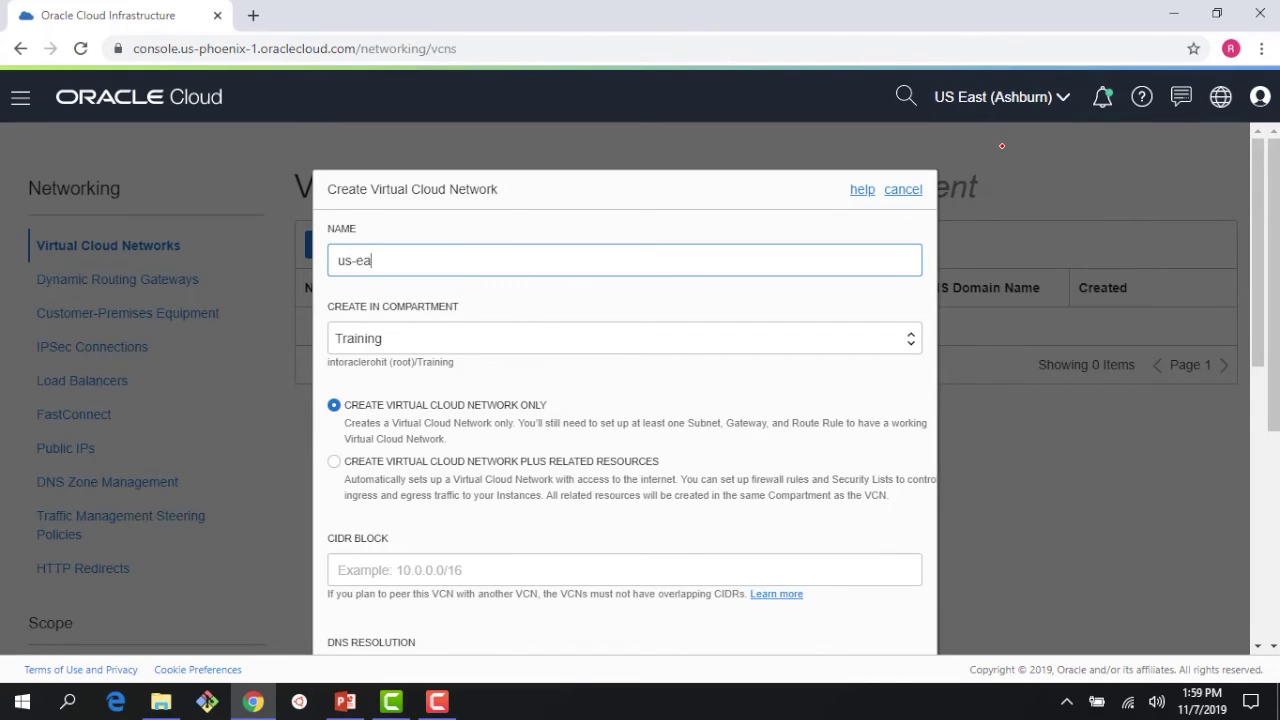
{"action": "type", "text": "st-myfirstVCN"}
Step: Create the network with the option for a virtual cloud network plus related resources, and close the creation summary
{"action": "scroll", "coordinate": [815, 355], "scroll_direction": "down", "scroll_amount": 1}
{"action": "scroll", "coordinate": [592, 374], "scroll_direction": "down", "scroll_amount": 1}
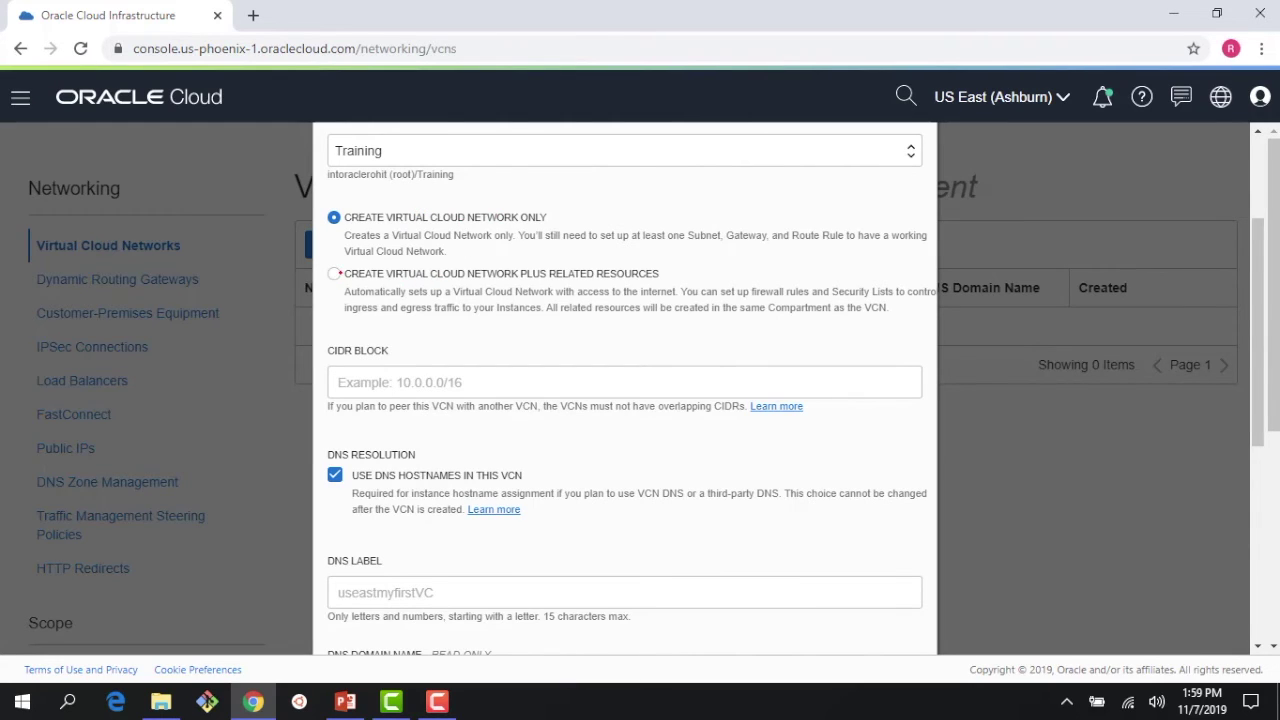
{"action": "left_click", "coordinate": [335, 273]}
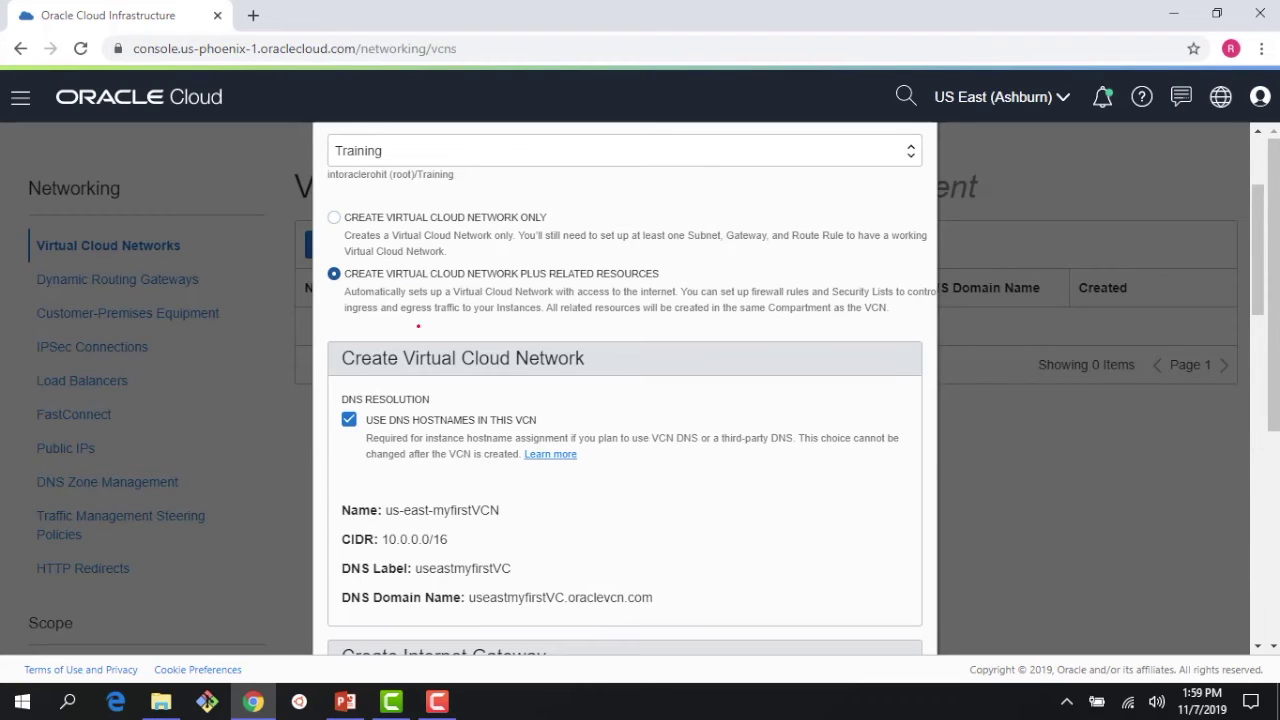
{"action": "scroll", "coordinate": [410, 315], "scroll_direction": "down", "scroll_amount": 2}
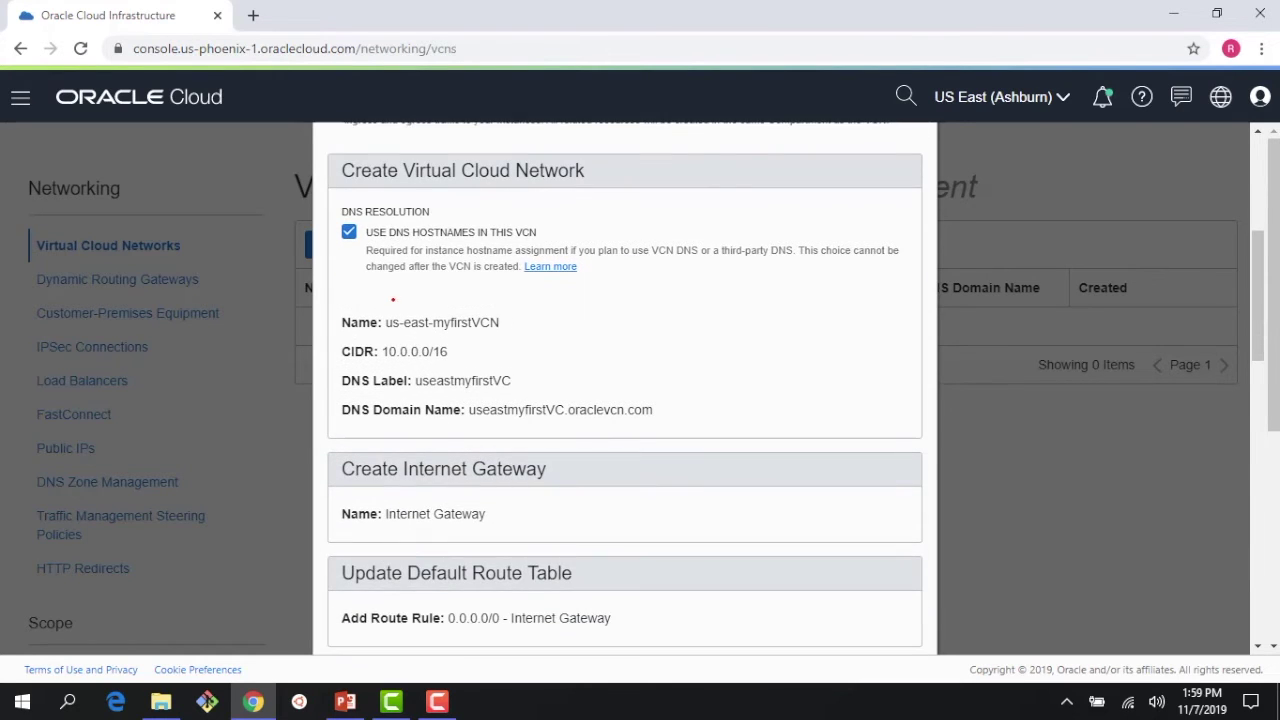
{"action": "scroll", "coordinate": [411, 343], "scroll_direction": "down", "scroll_amount": 2}
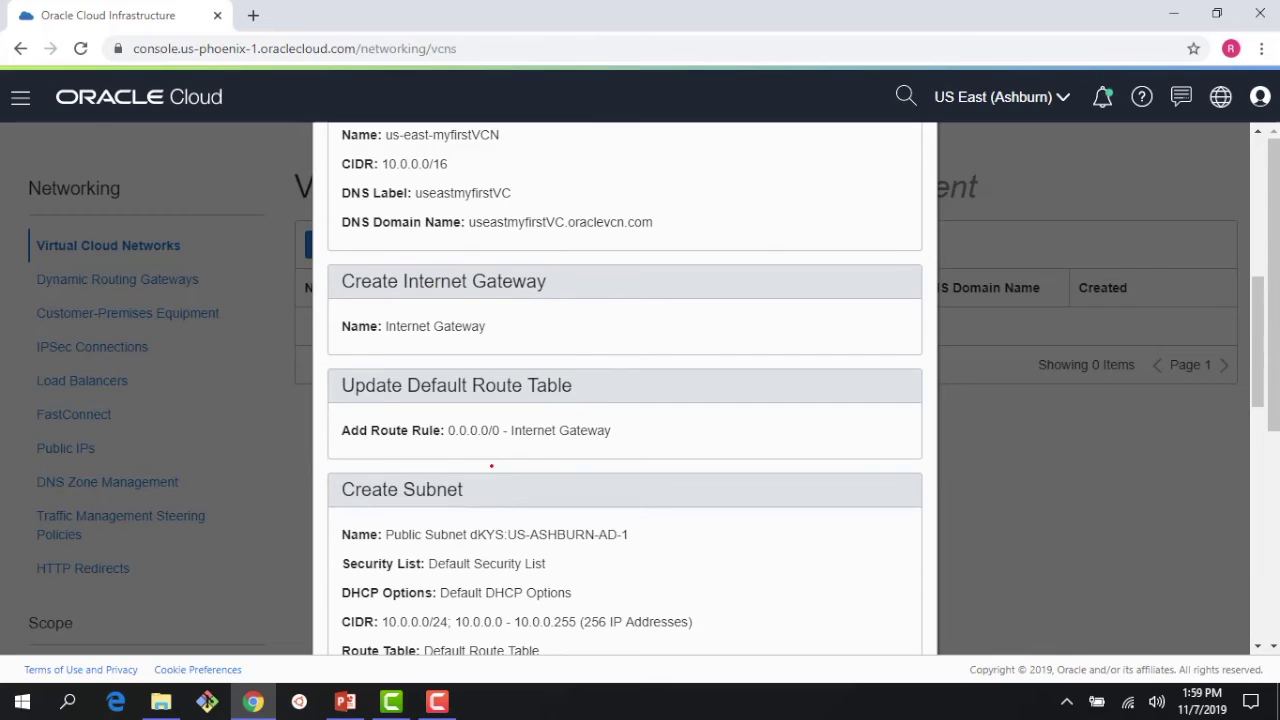
{"action": "scroll", "coordinate": [491, 466], "scroll_direction": "down", "scroll_amount": 10}
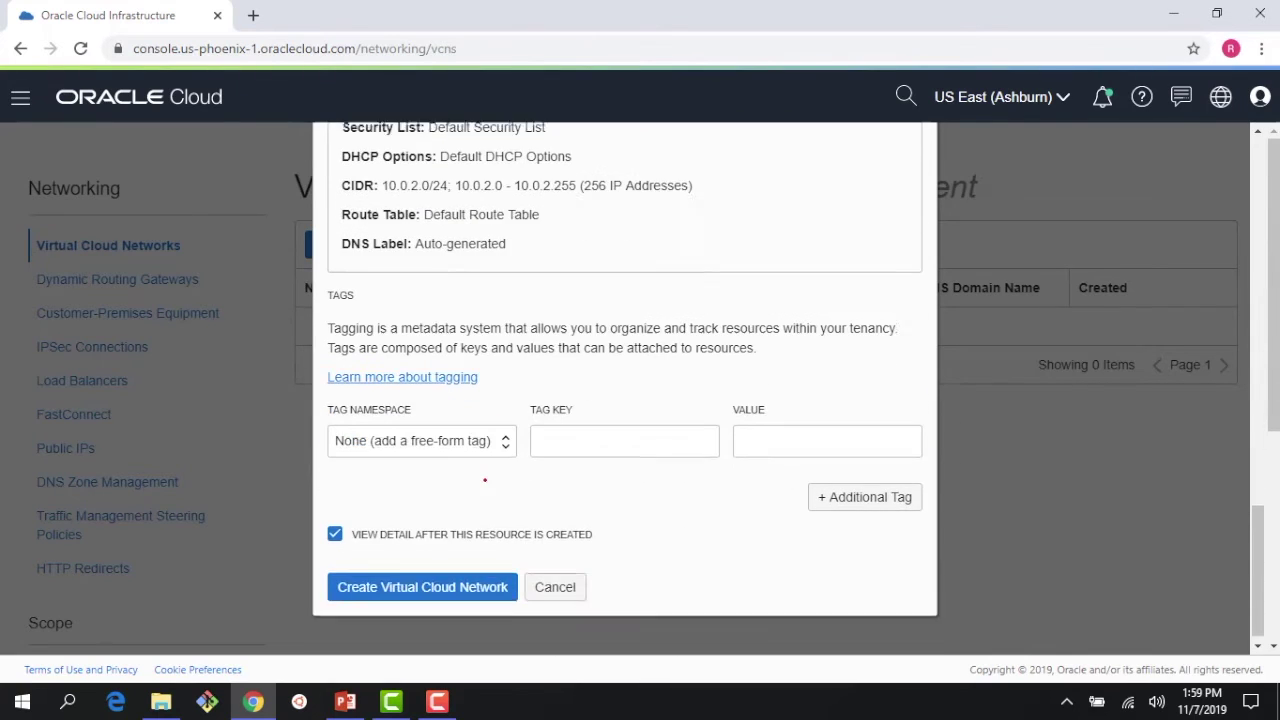
{"action": "left_click", "coordinate": [439, 577]}
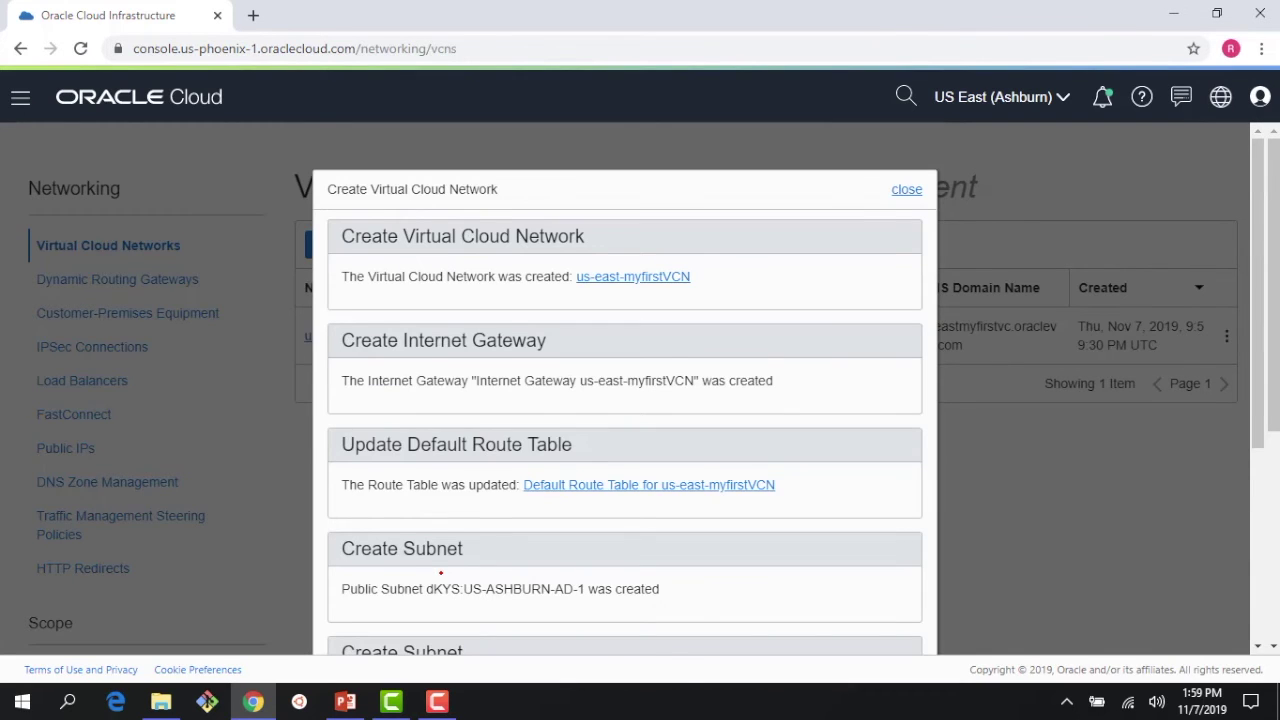
{"action": "scroll", "coordinate": [440, 573], "scroll_direction": "down", "scroll_amount": 5}
{"action": "left_click", "coordinate": [355, 578]}
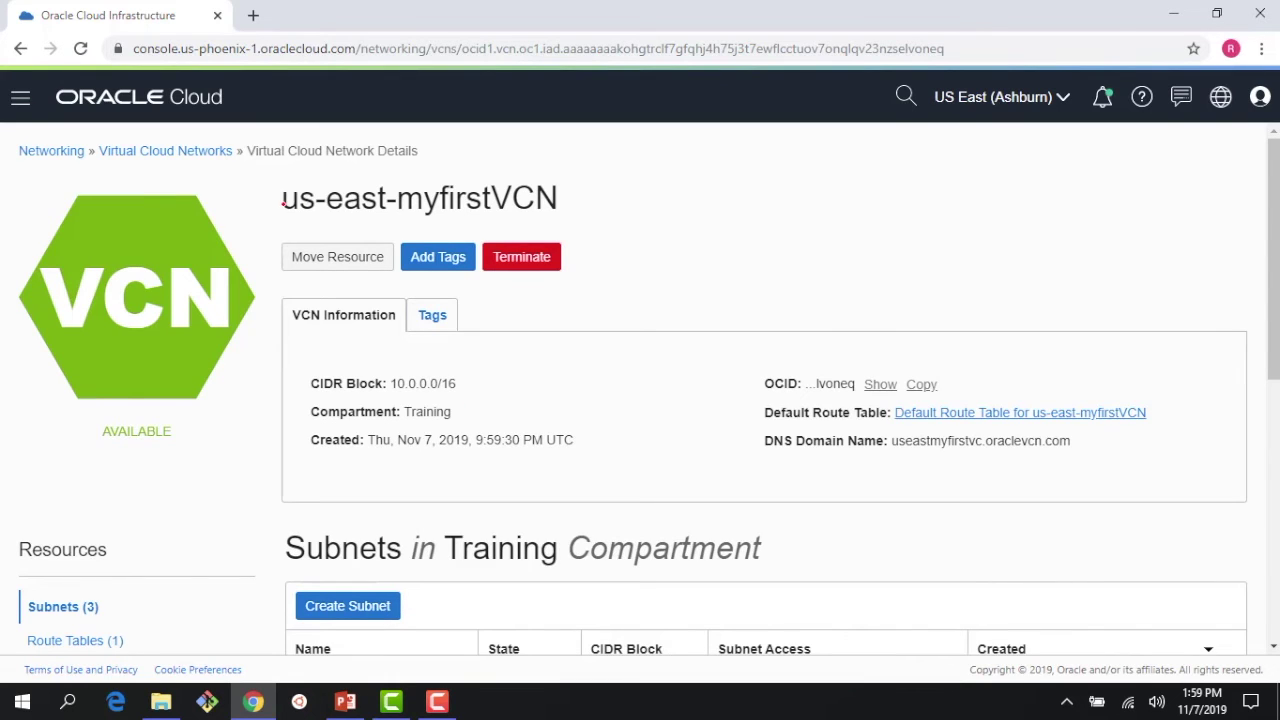
Step: Examine the name and CIDR block on the new network's details page
{"action": "left_click_drag", "start_coordinate": [284, 200], "coordinate": [386, 200]}
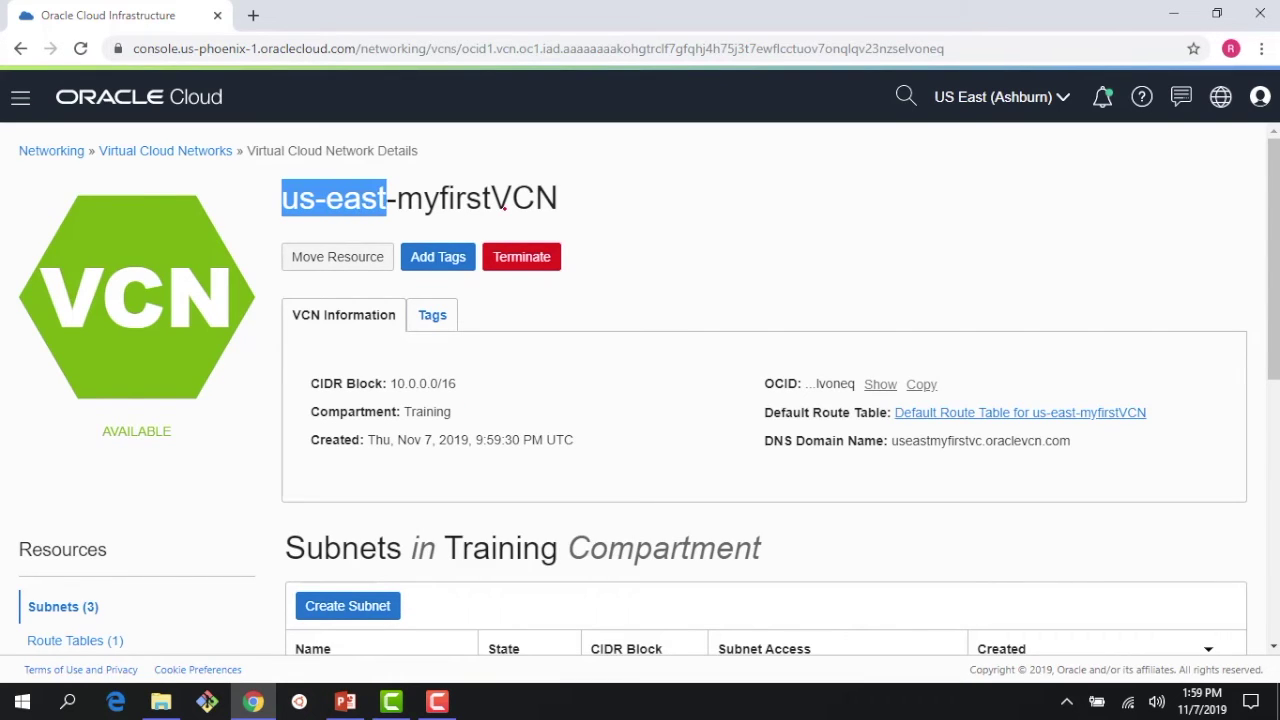
{"action": "left_click", "coordinate": [656, 232]}
{"action": "scroll", "coordinate": [658, 234], "scroll_direction": "down", "scroll_amount": 2}
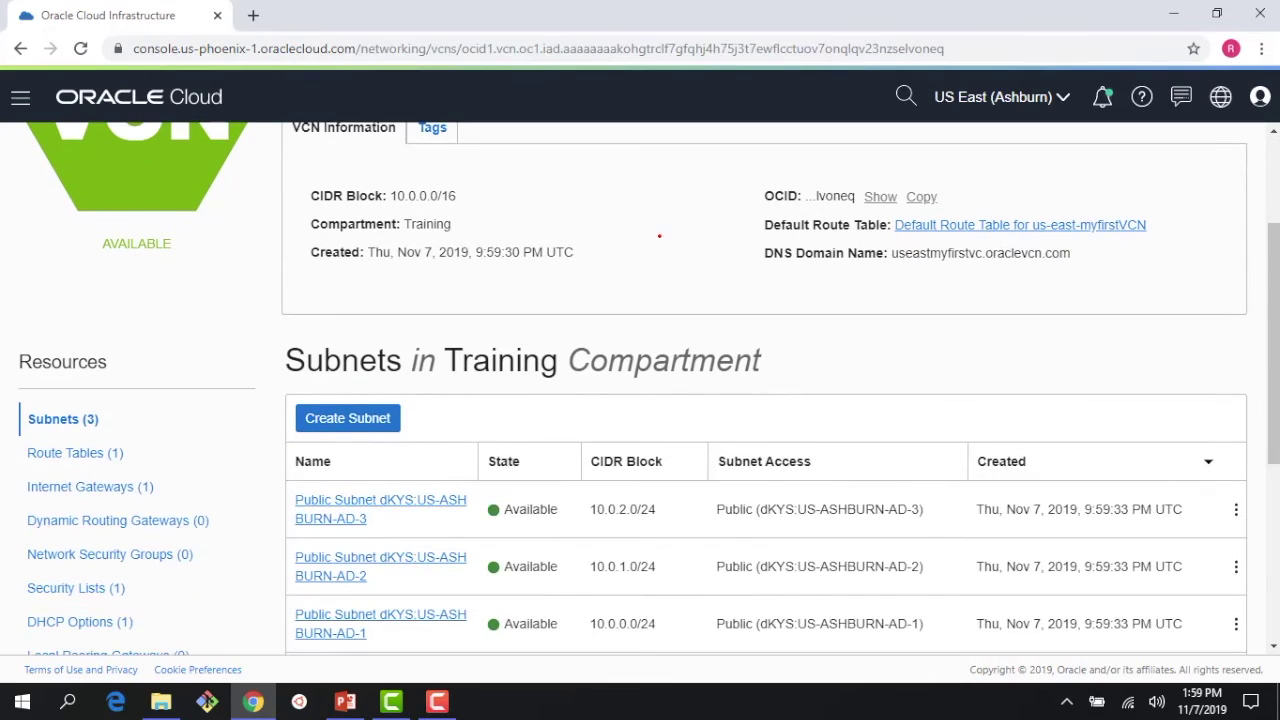
{"action": "scroll", "coordinate": [405, 212], "scroll_direction": "up", "scroll_amount": 1}
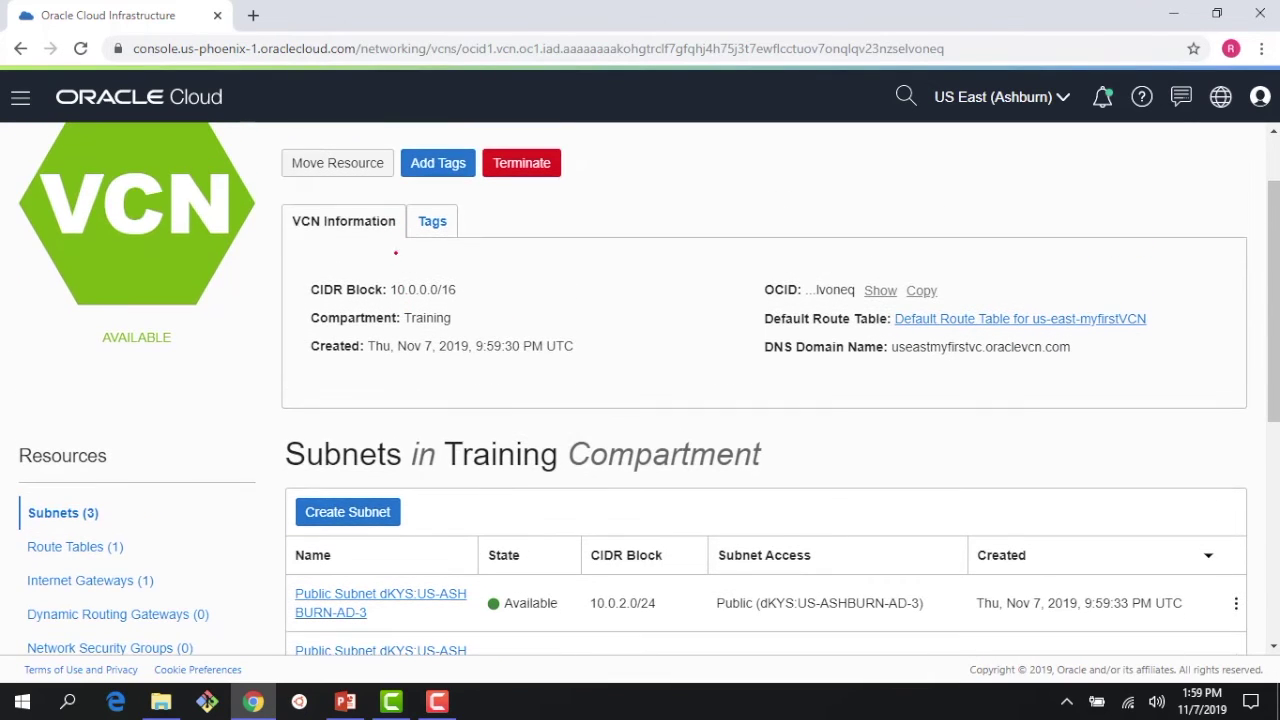
{"action": "left_click_drag", "start_coordinate": [391, 287], "coordinate": [463, 283]}
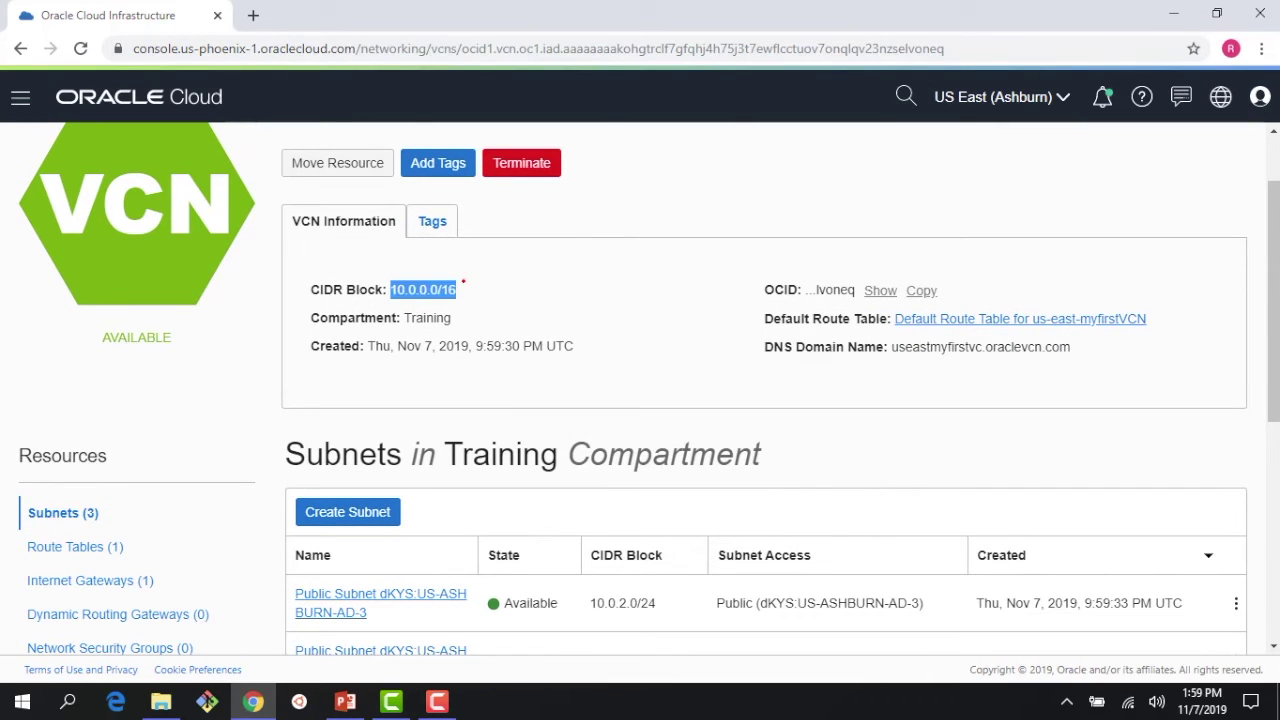
{"action": "left_click", "coordinate": [498, 310]}
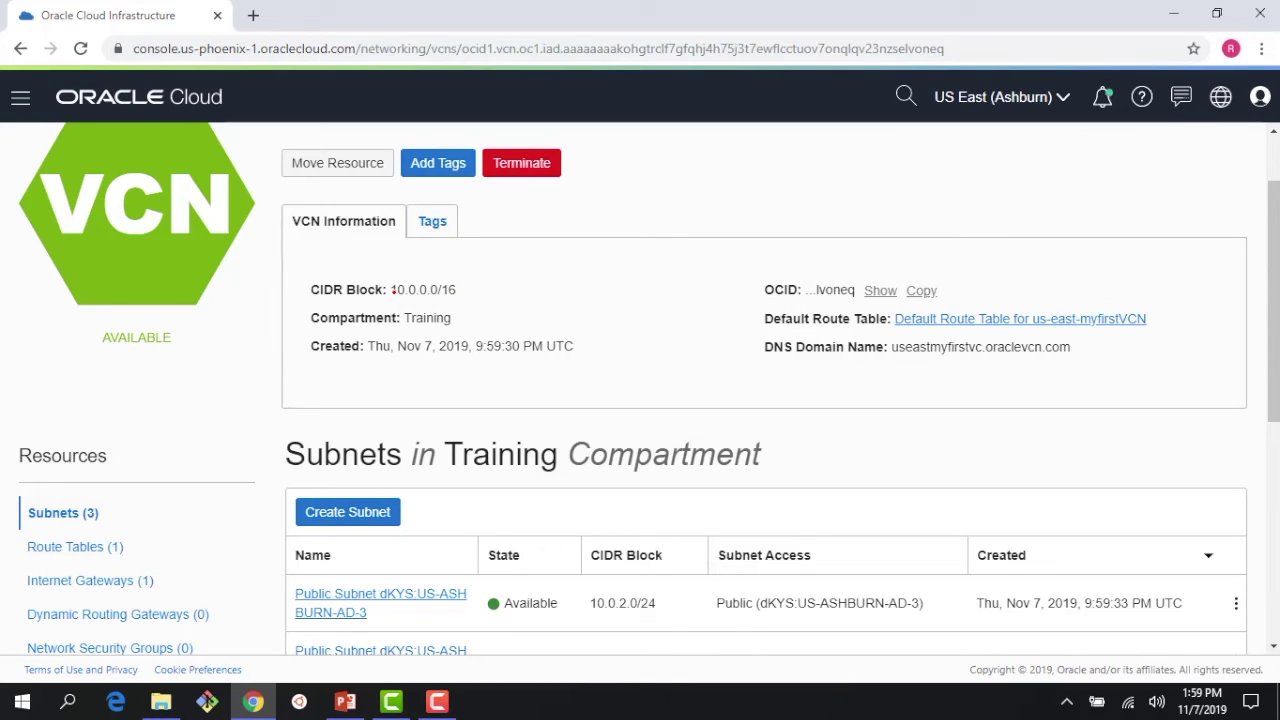
Step: Compare the CIDR blocks and availability domains of the public subnets with the network's own CIDR block
{"action": "scroll", "coordinate": [393, 289], "scroll_direction": "down", "scroll_amount": 2}
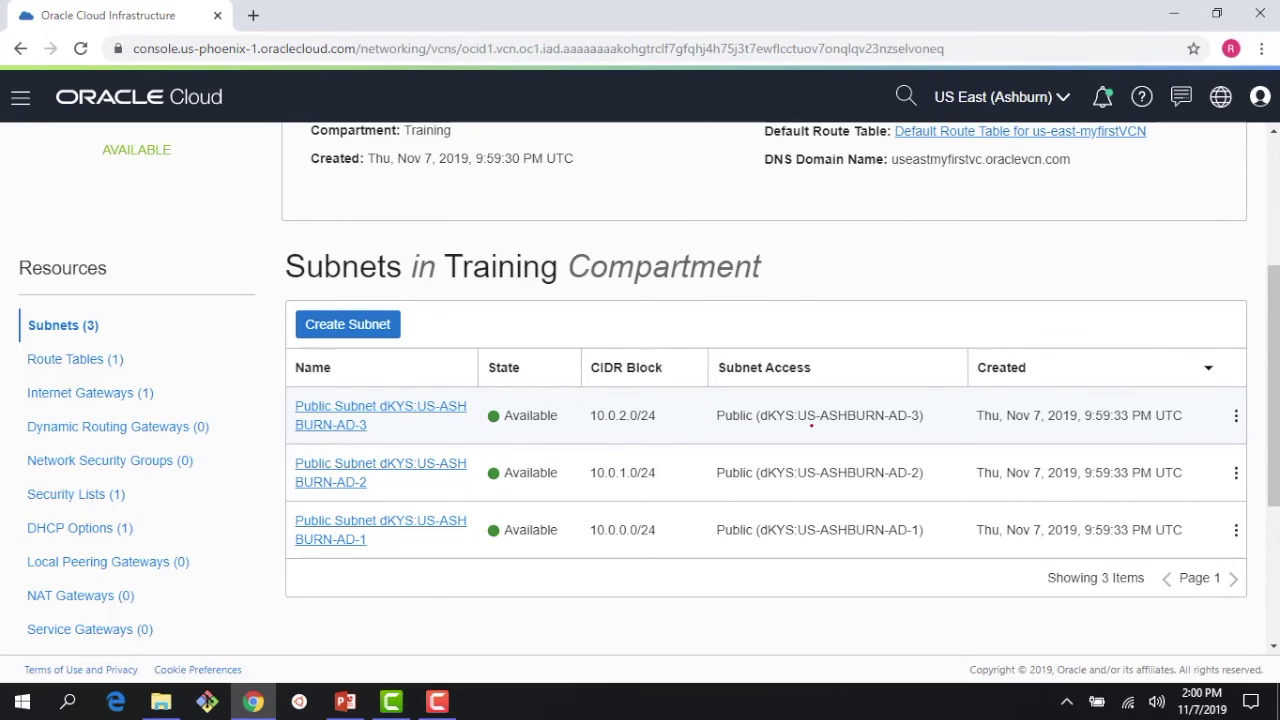
{"action": "left_click_drag", "start_coordinate": [910, 416], "coordinate": [897, 416]}
{"action": "left_click_drag", "start_coordinate": [590, 415], "coordinate": [656, 416]}
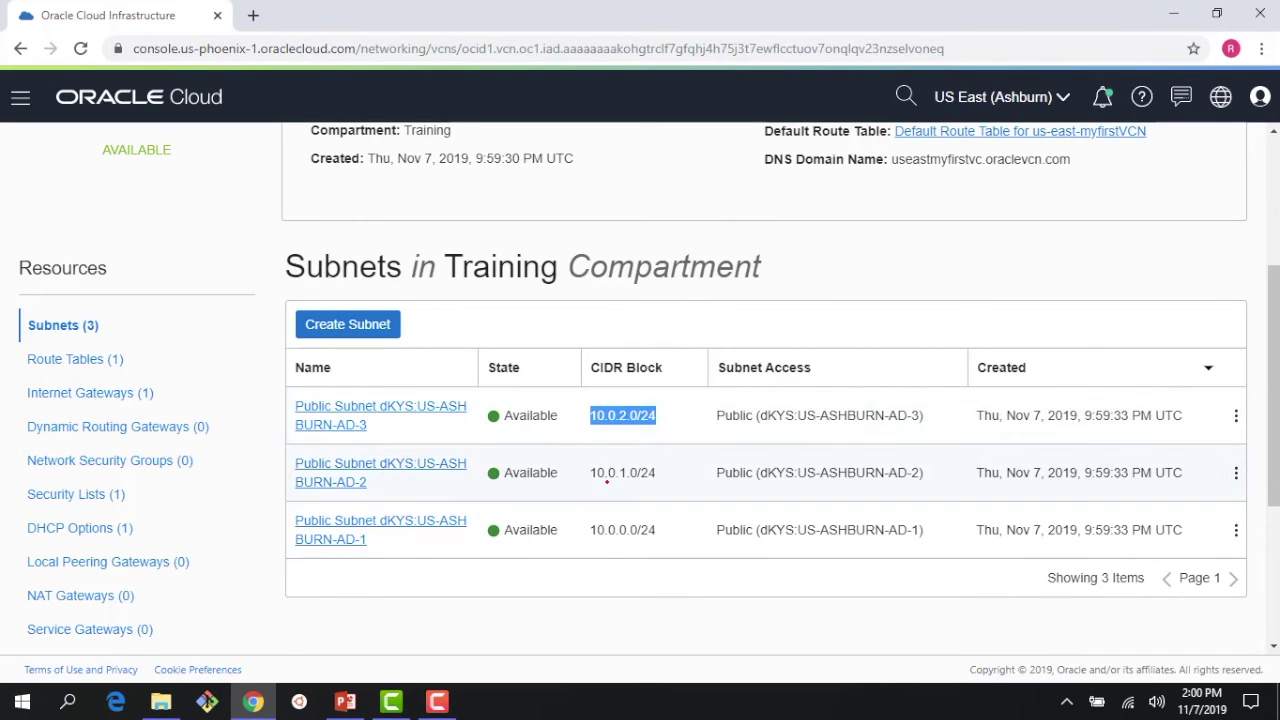
{"action": "left_click_drag", "start_coordinate": [593, 530], "coordinate": [656, 530]}
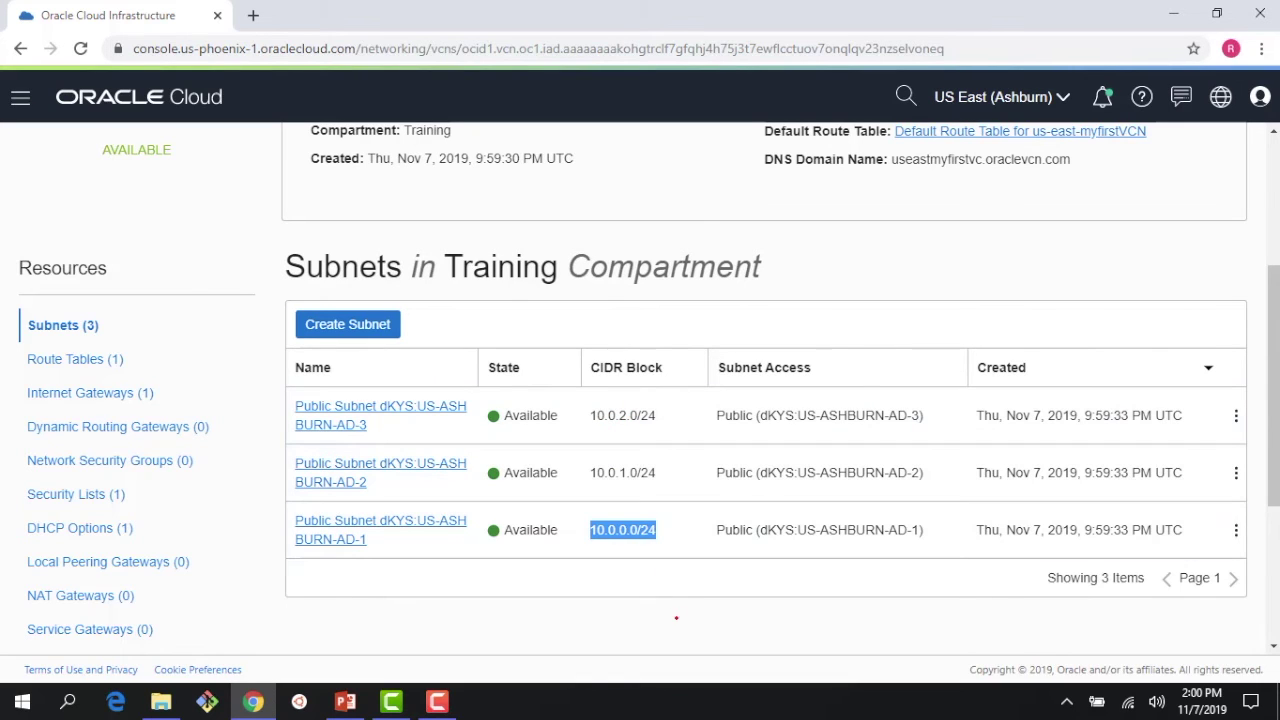
{"action": "left_click", "coordinate": [676, 618]}
{"action": "scroll", "coordinate": [676, 618], "scroll_direction": "up", "scroll_amount": 3}
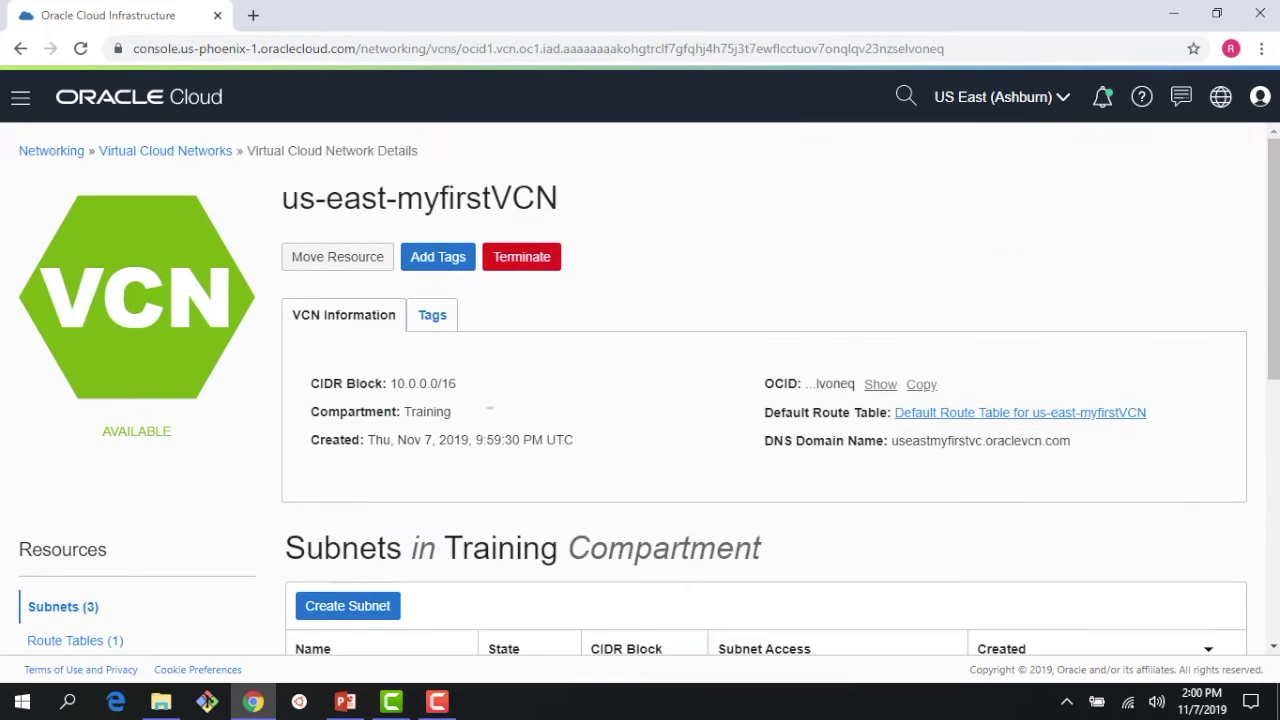
{"action": "left_click_drag", "start_coordinate": [390, 383], "coordinate": [464, 392]}
Step: Look through the network's resource categories, such as route tables, gateways, security lists and DHCP options
{"action": "scroll", "coordinate": [621, 616], "scroll_direction": "down", "scroll_amount": 3}
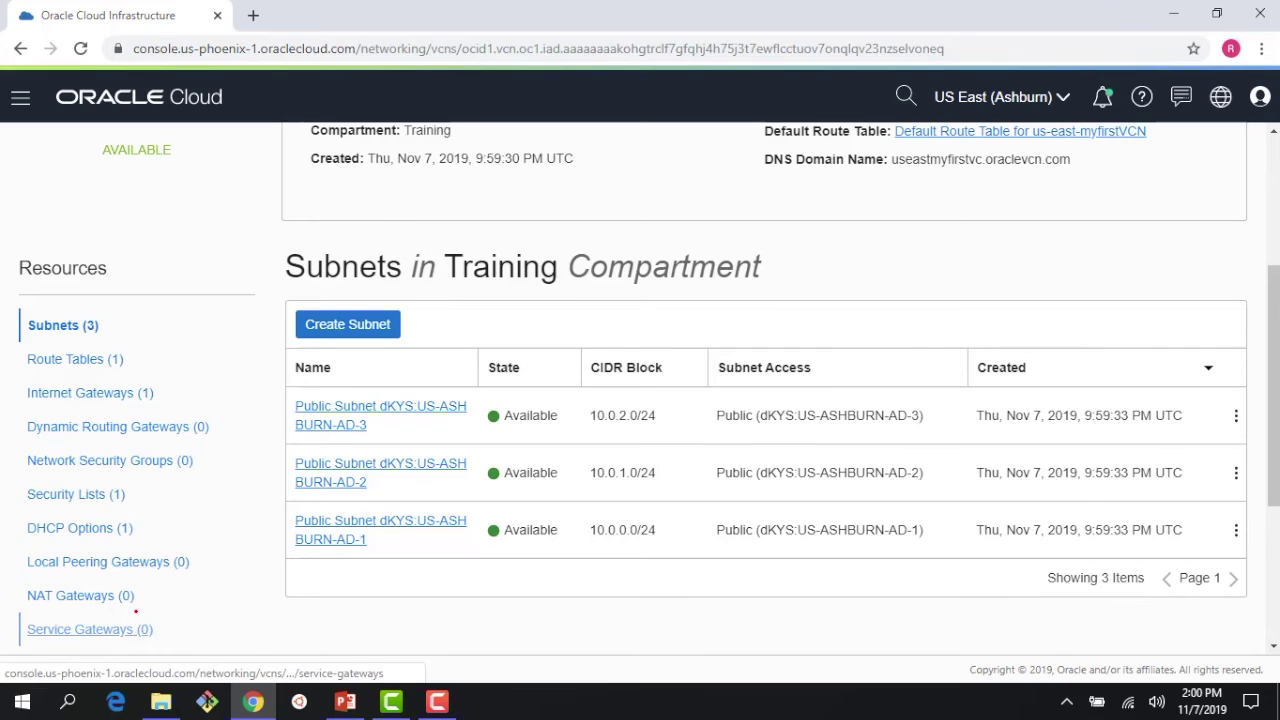
{"action": "scroll", "coordinate": [135, 612], "scroll_direction": "down", "scroll_amount": 1}
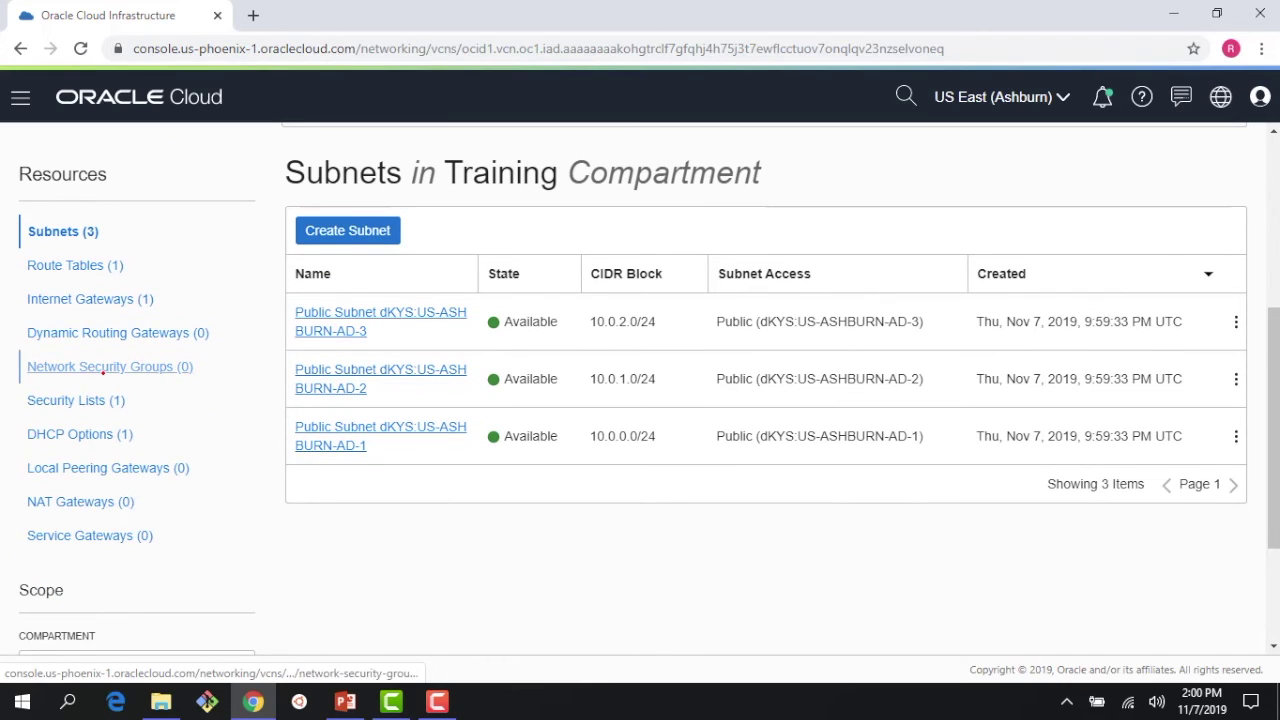
{"action": "scroll", "coordinate": [238, 523], "scroll_direction": "up", "scroll_amount": 1}
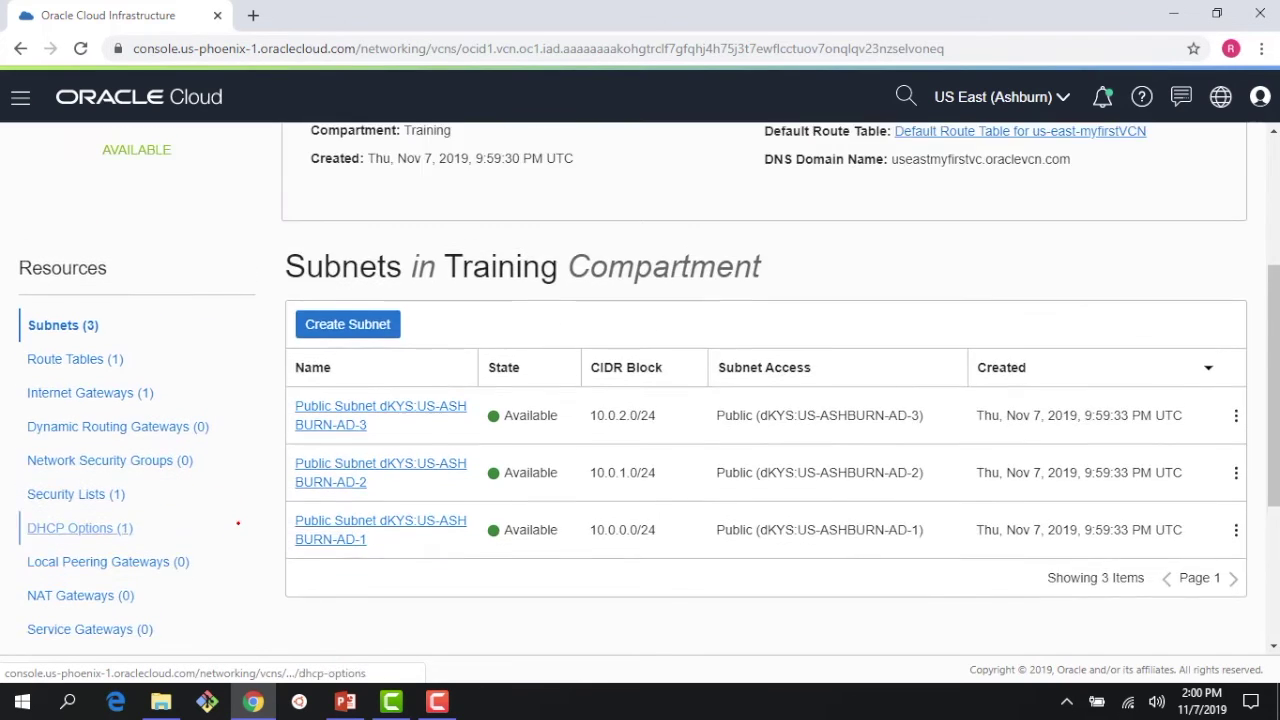
{"action": "scroll", "coordinate": [238, 523], "scroll_direction": "up", "scroll_amount": 1}
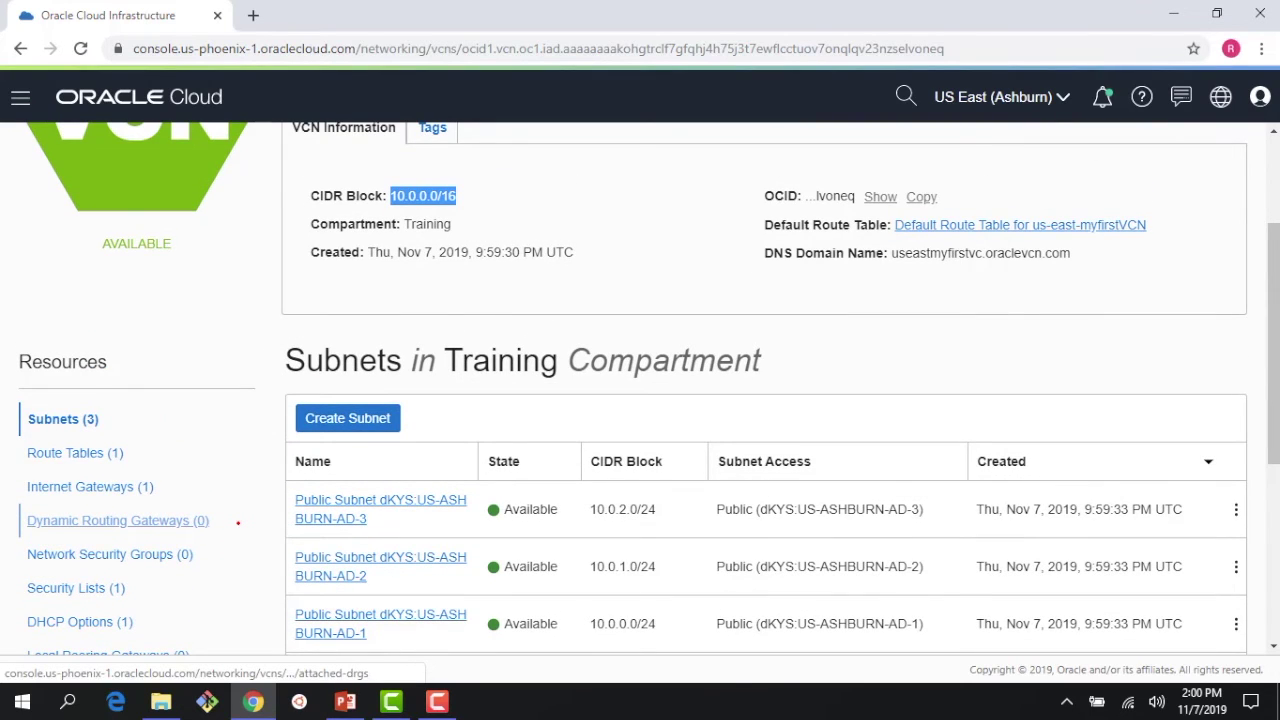
{"action": "scroll", "coordinate": [238, 522], "scroll_direction": "up", "scroll_amount": 2}
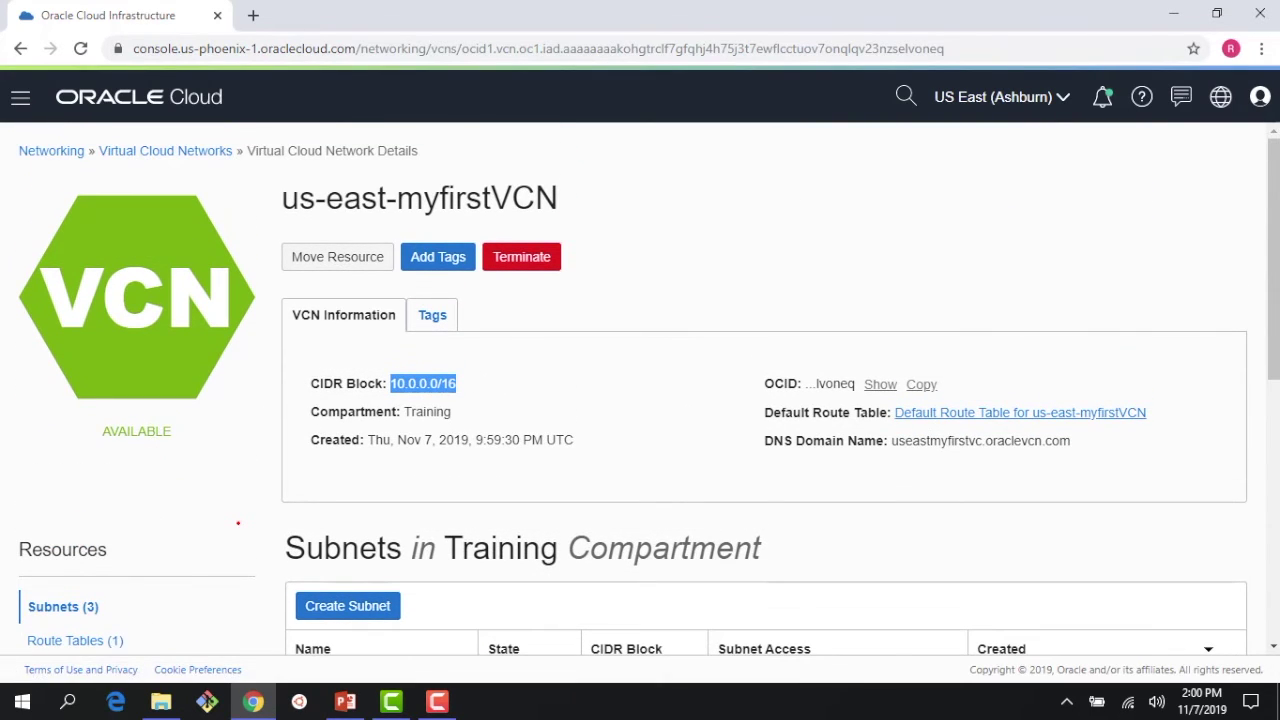
Step: From the list of virtual cloud networks, start a new network named us-east-productionVCN
{"action": "left_click", "coordinate": [165, 150]}
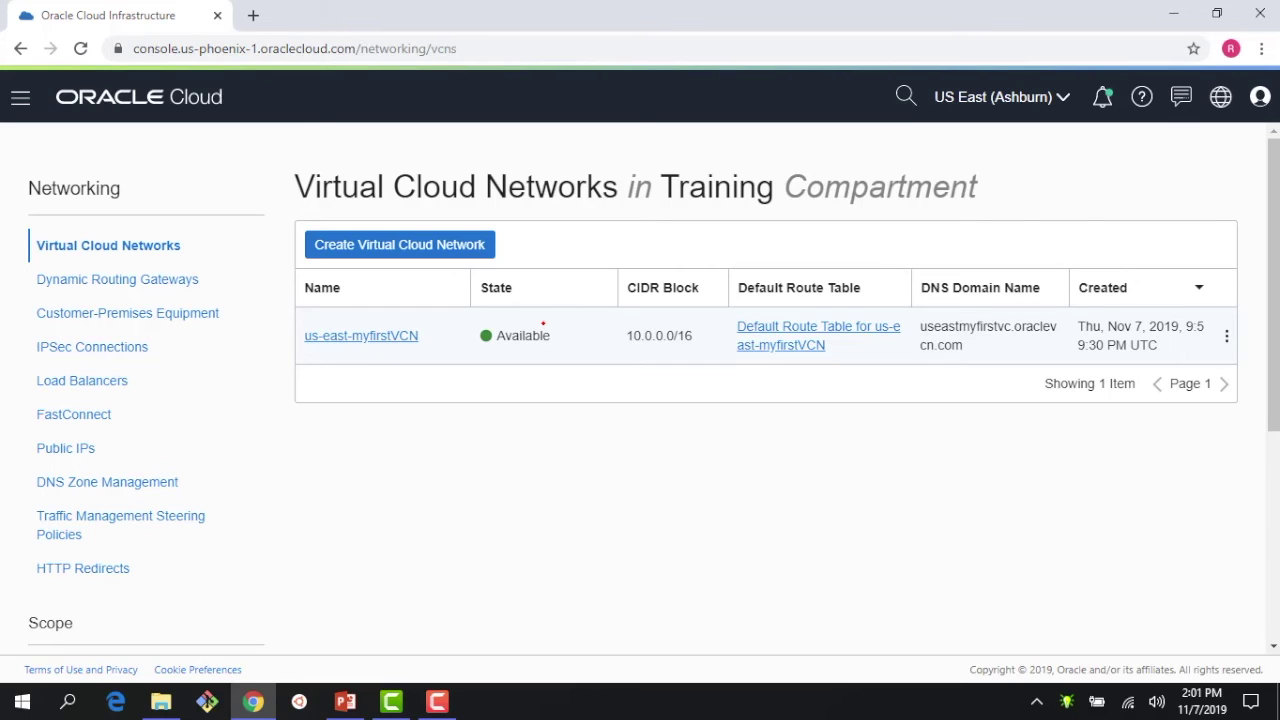
{"action": "left_click", "coordinate": [446, 242]}
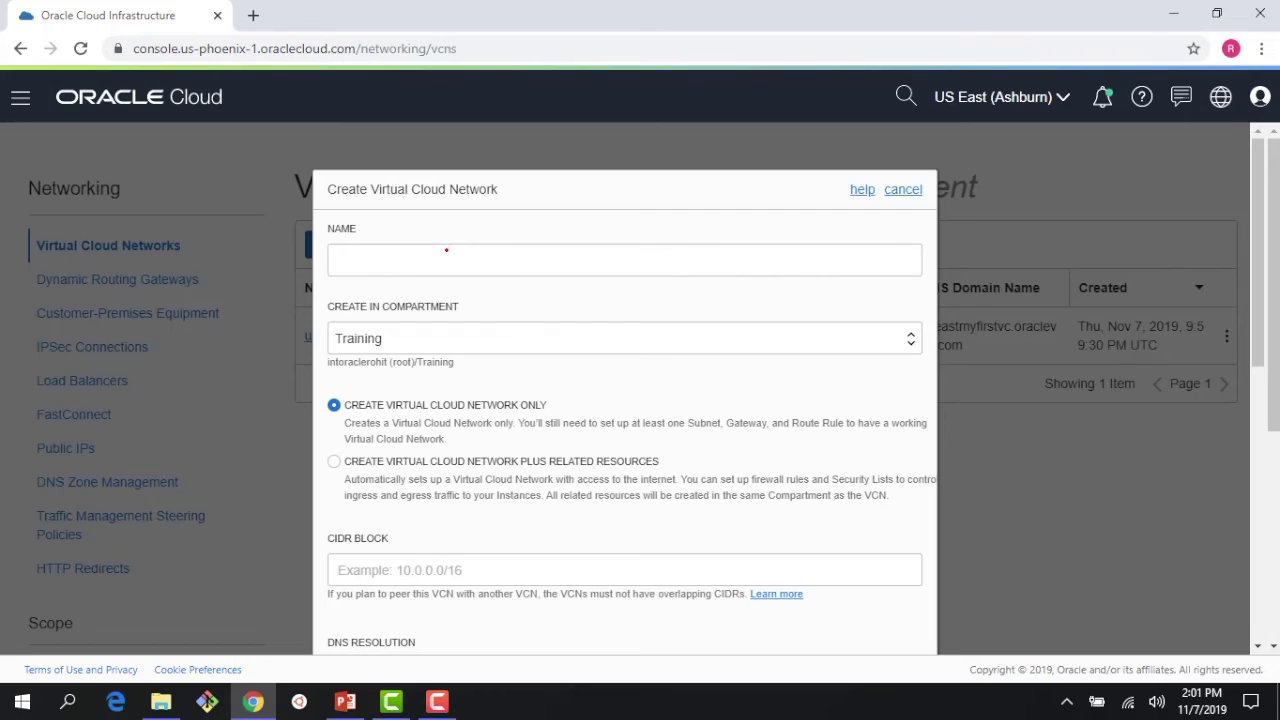
{"action": "left_click", "coordinate": [446, 250]}
{"action": "type", "text": "us-east-"}
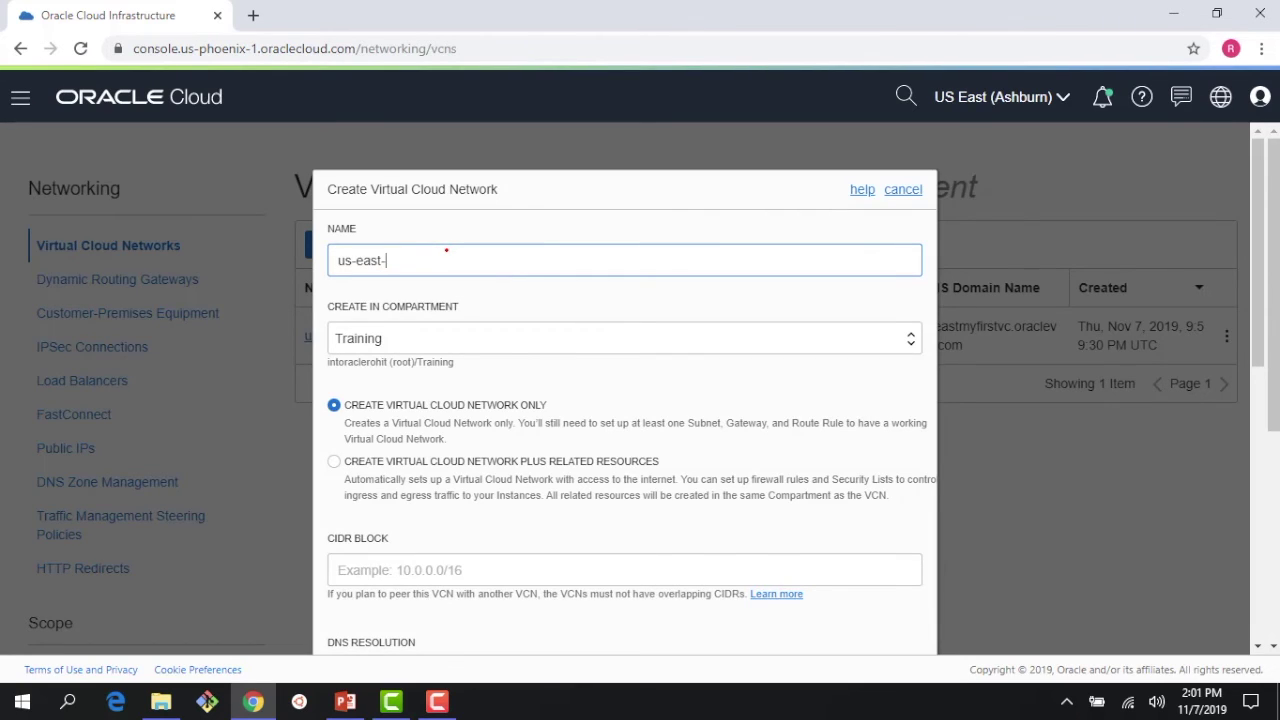
{"action": "type", "text": "productionVCN"}
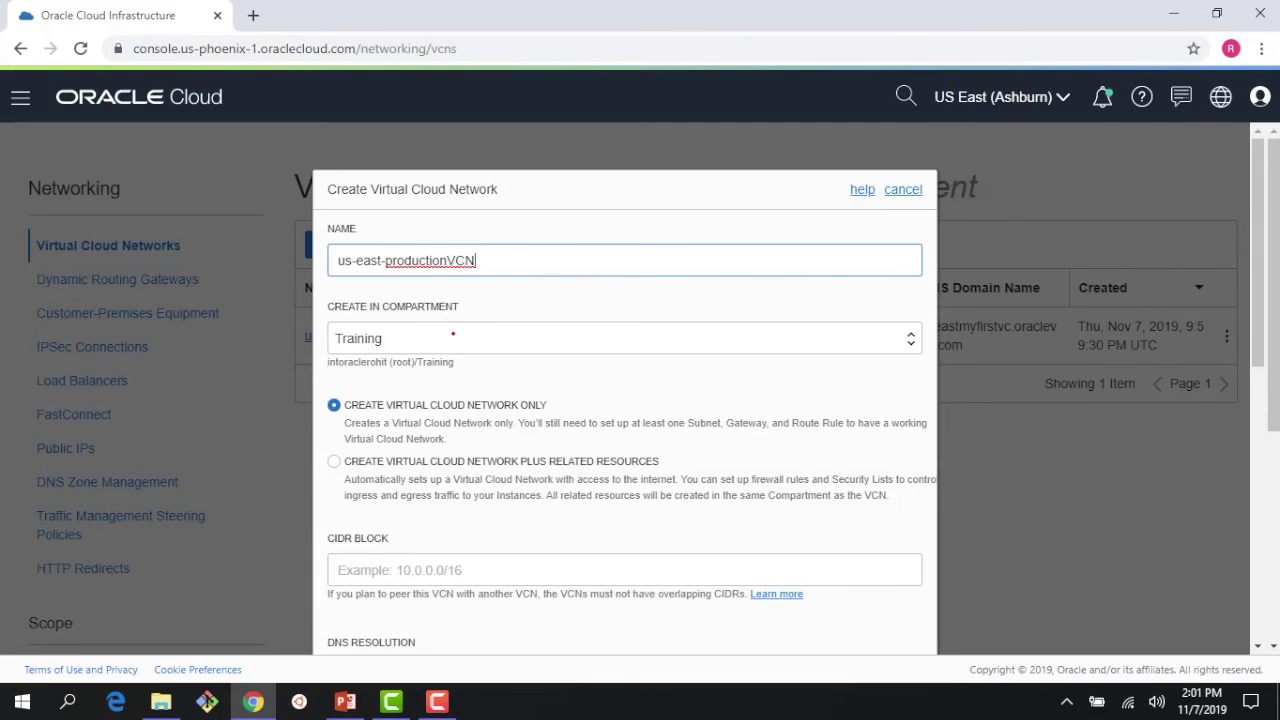
Step: Set the new network's CIDR block to 192.168.1.0/24
{"action": "scroll", "coordinate": [356, 355], "scroll_direction": "down", "scroll_amount": 1}
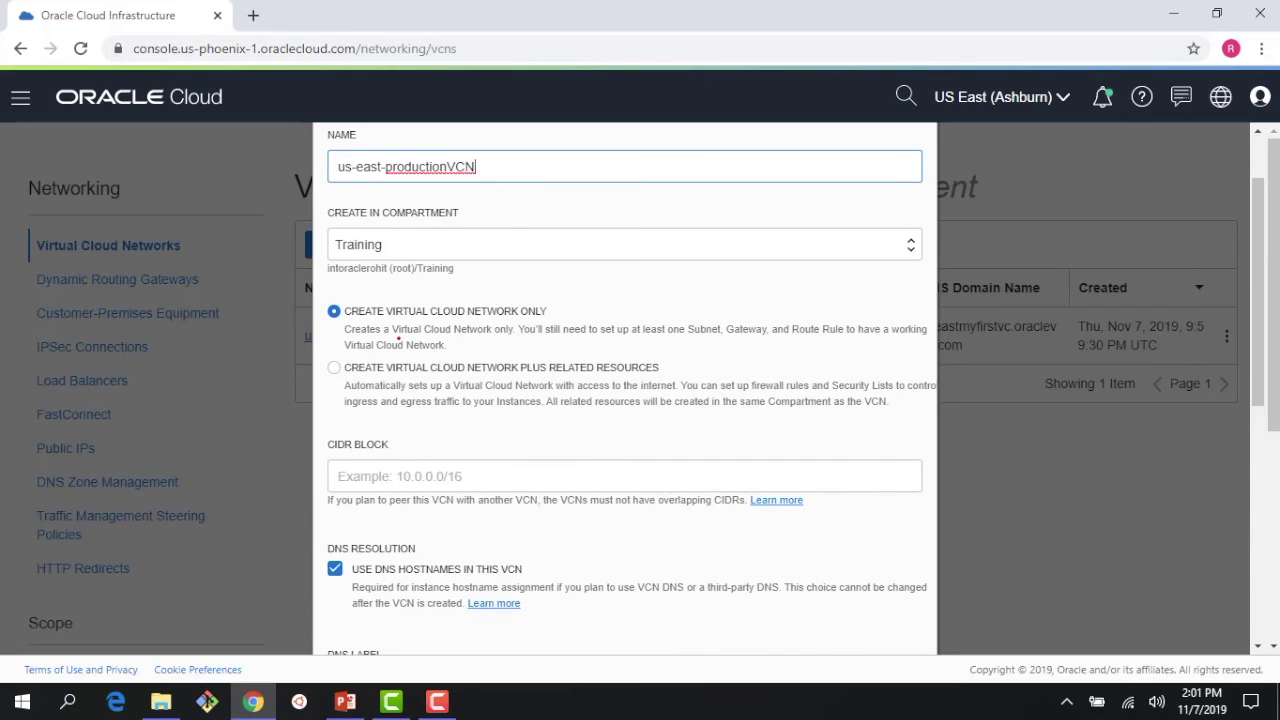
{"action": "scroll", "coordinate": [512, 273], "scroll_direction": "down", "scroll_amount": 1}
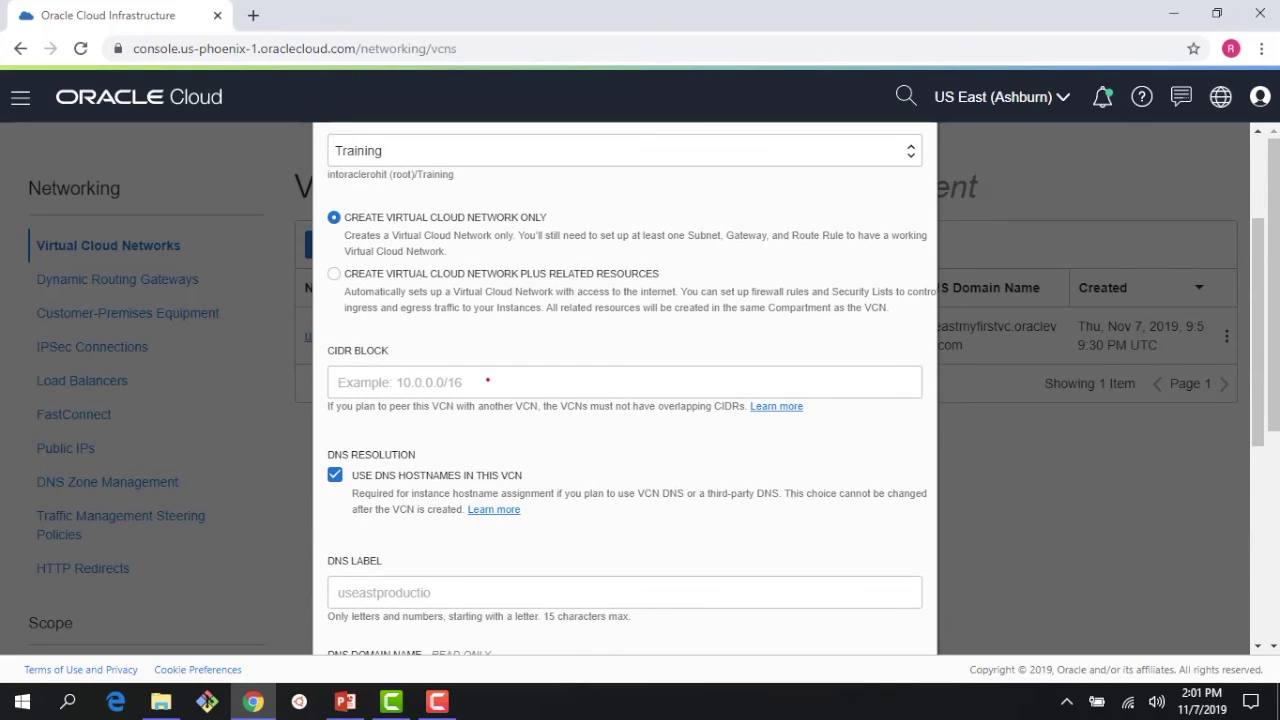
{"action": "left_click", "coordinate": [487, 383]}
{"action": "type", "text": "192.168"}
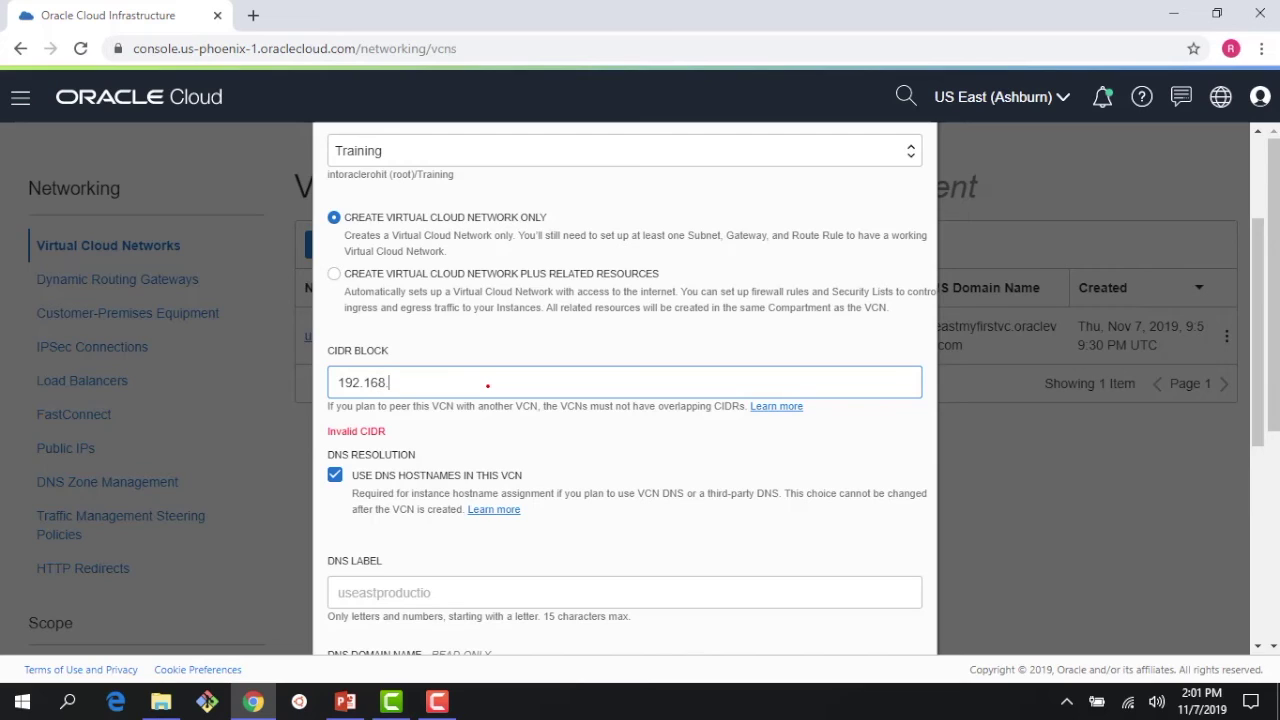
{"action": "type", "text": ".1."}
{"action": "type", "text": "0/24"}
Step: Create the production network with the default DNS settings and no tags
{"action": "scroll", "coordinate": [500, 406], "scroll_direction": "down", "scroll_amount": 3}
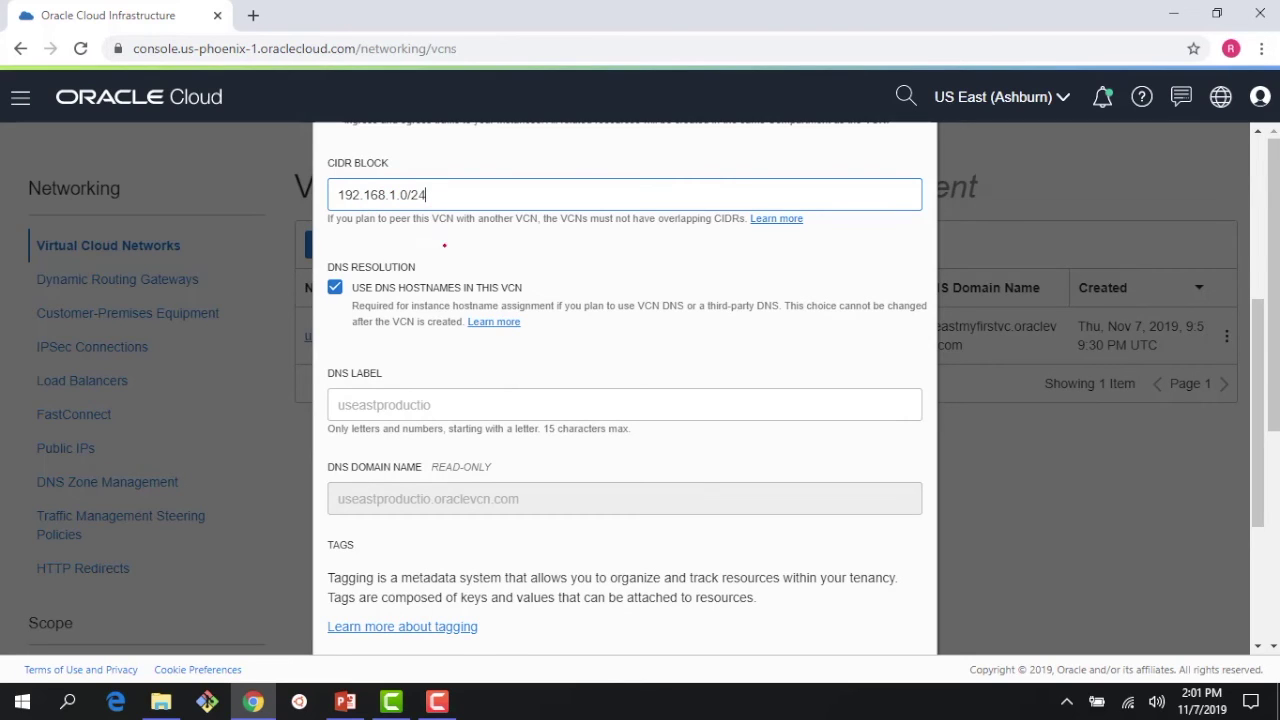
{"action": "scroll", "coordinate": [446, 257], "scroll_direction": "down", "scroll_amount": 1}
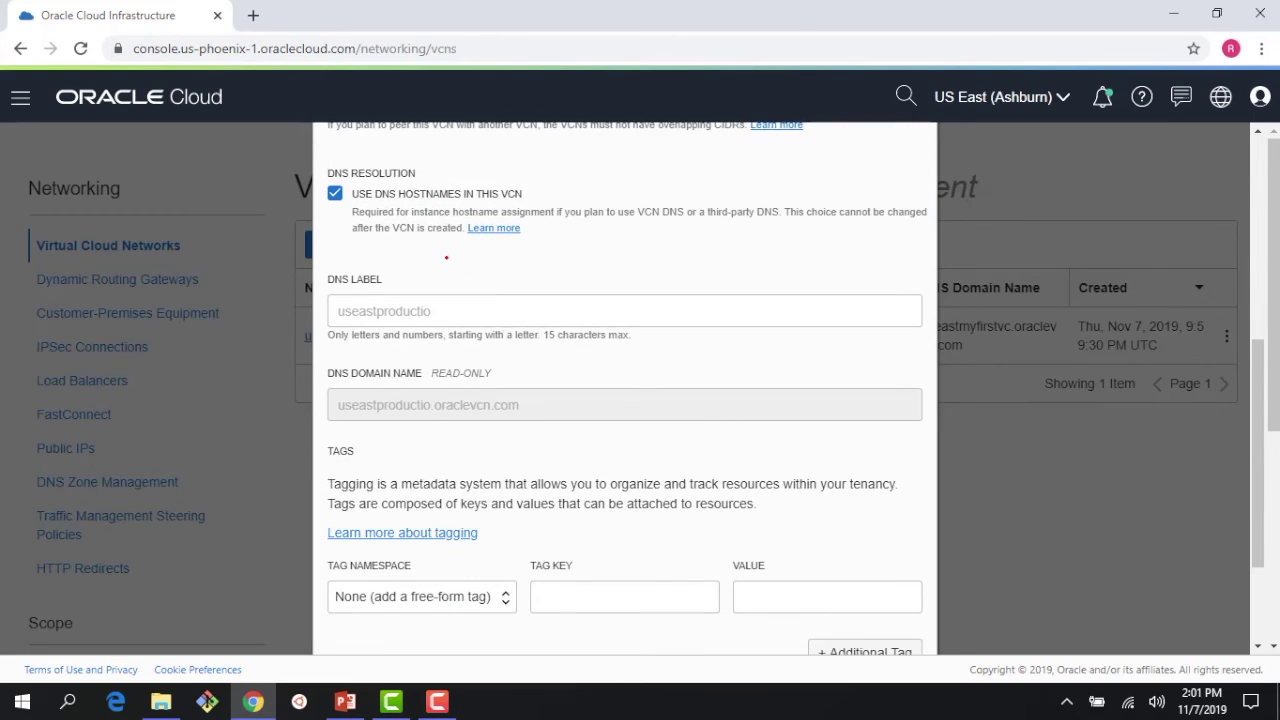
{"action": "scroll", "coordinate": [446, 257], "scroll_direction": "down", "scroll_amount": 1}
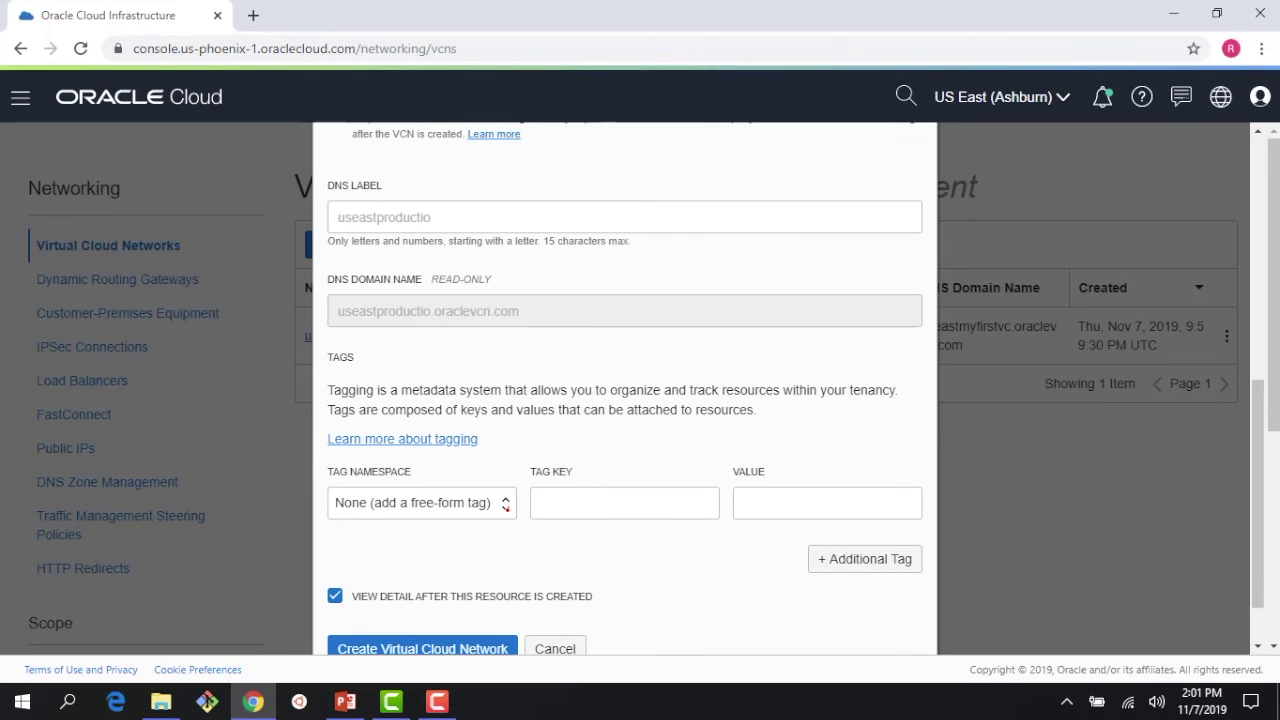
{"action": "scroll", "coordinate": [506, 509], "scroll_direction": "down", "scroll_amount": 1}
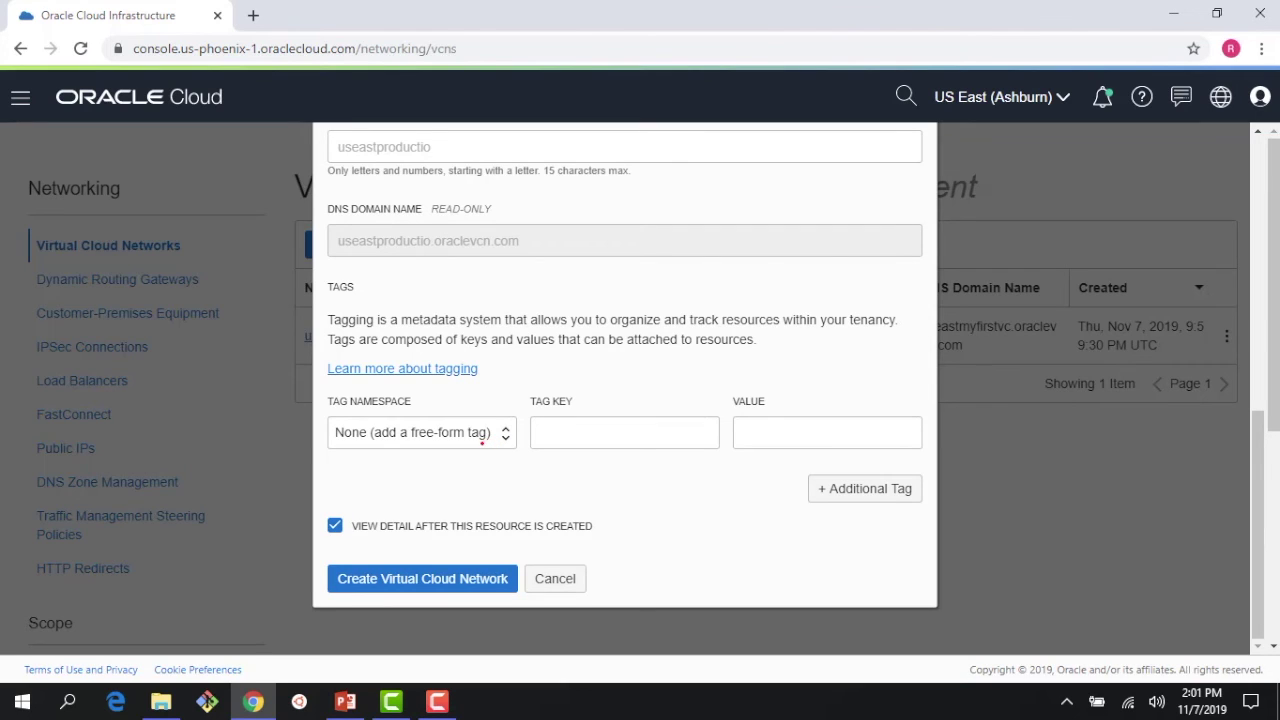
{"action": "left_click", "coordinate": [443, 577]}
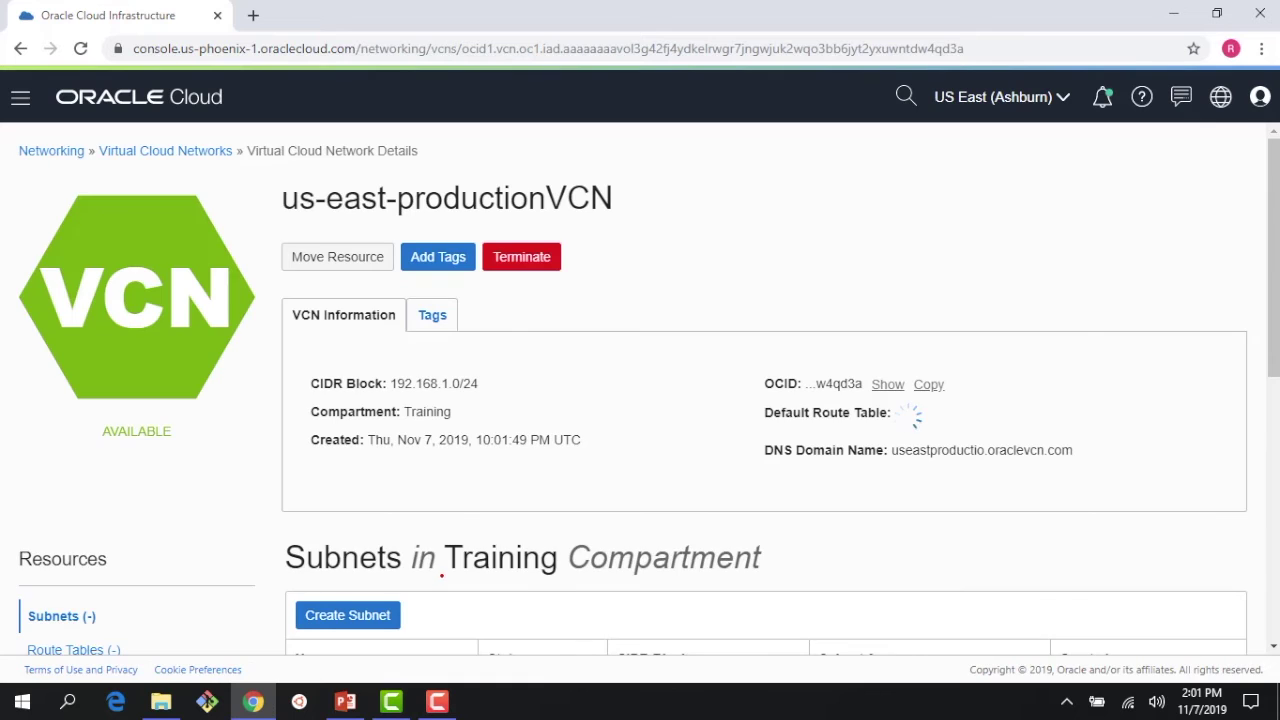
Step: Start a new subnet in the production network and name it us-east-Public
{"action": "scroll", "coordinate": [478, 419], "scroll_direction": "down", "scroll_amount": 1}
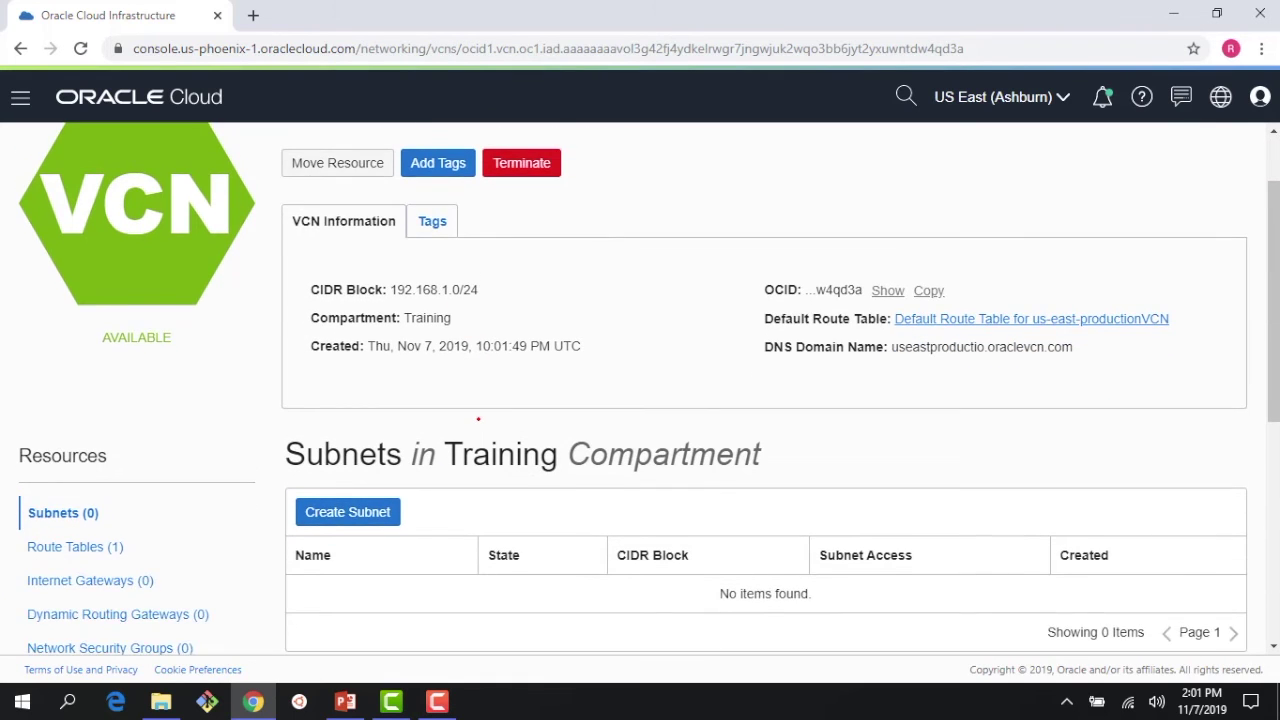
{"action": "scroll", "coordinate": [478, 419], "scroll_direction": "down", "scroll_amount": 1}
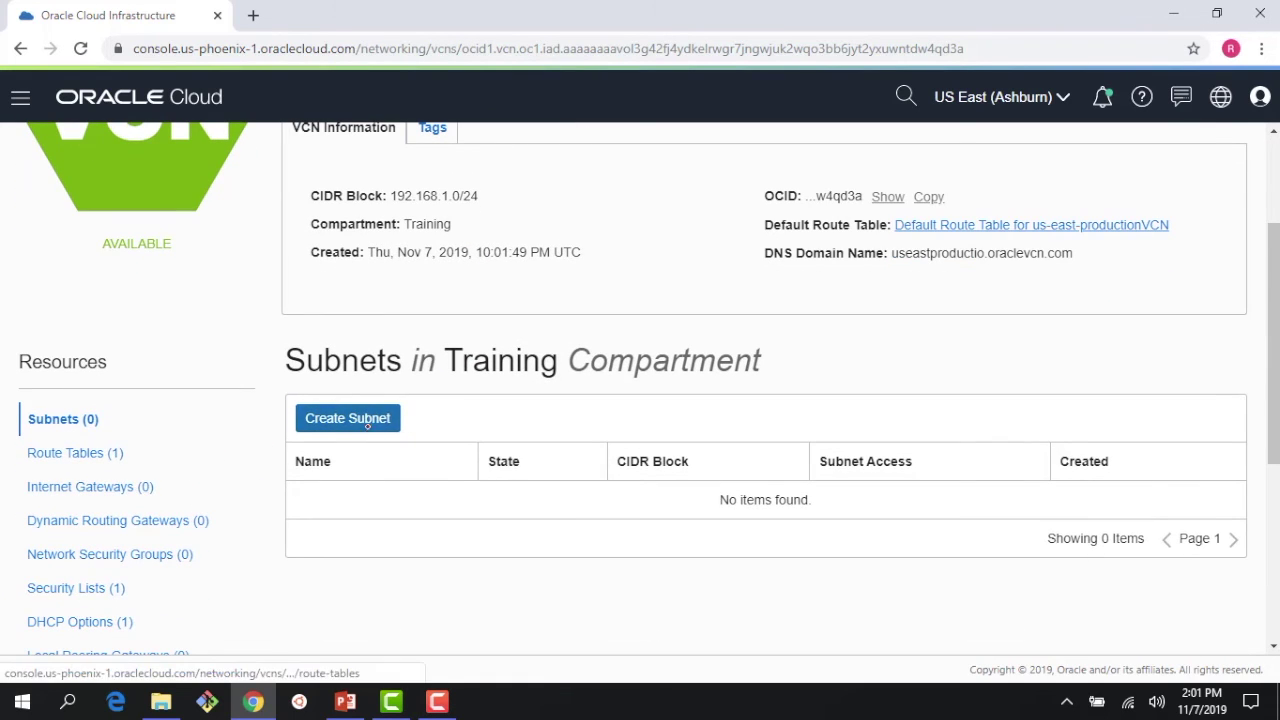
{"action": "scroll", "coordinate": [218, 366], "scroll_direction": "down", "scroll_amount": 2}
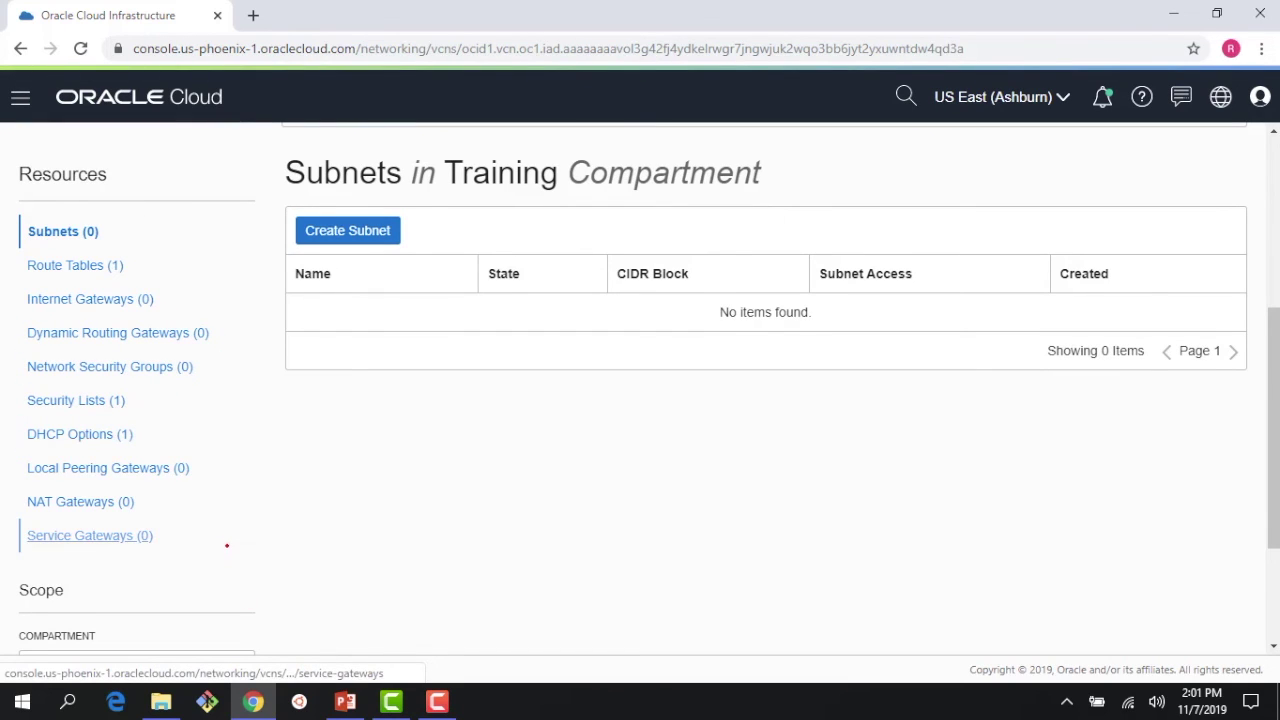
{"action": "scroll", "coordinate": [318, 424], "scroll_direction": "up", "scroll_amount": 1}
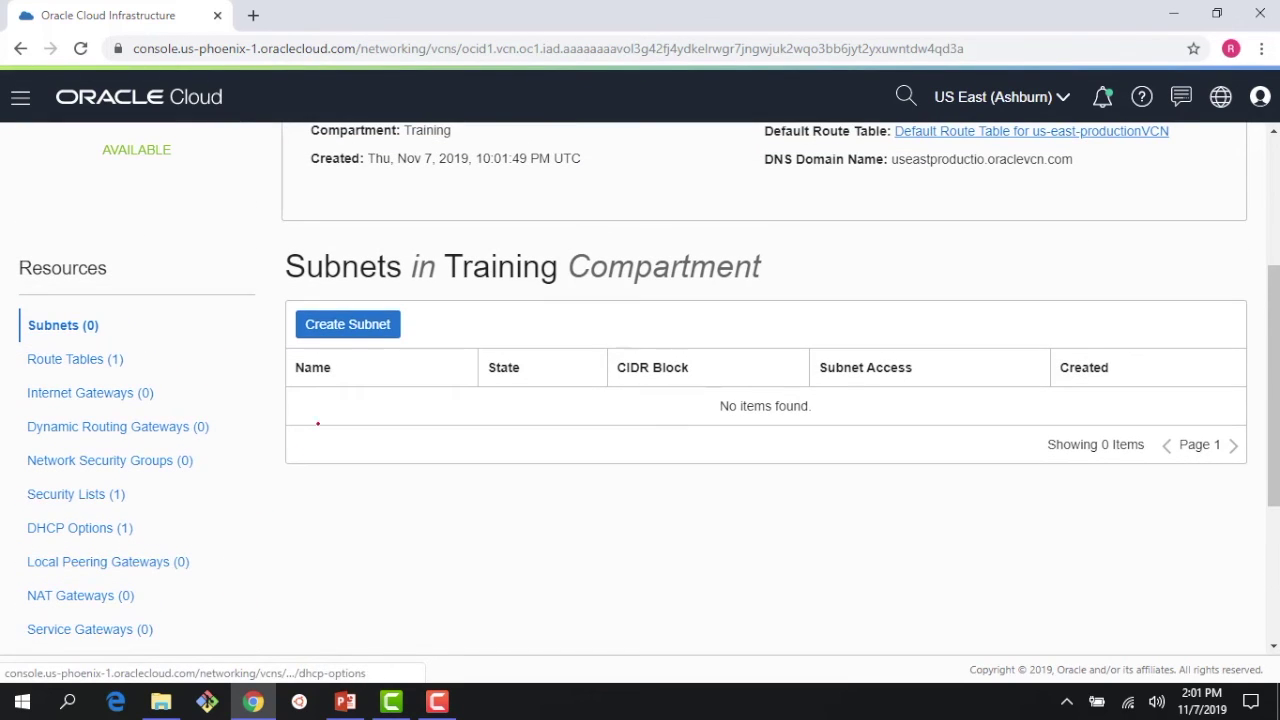
{"action": "left_click", "coordinate": [350, 324]}
{"action": "left_click", "coordinate": [354, 323]}
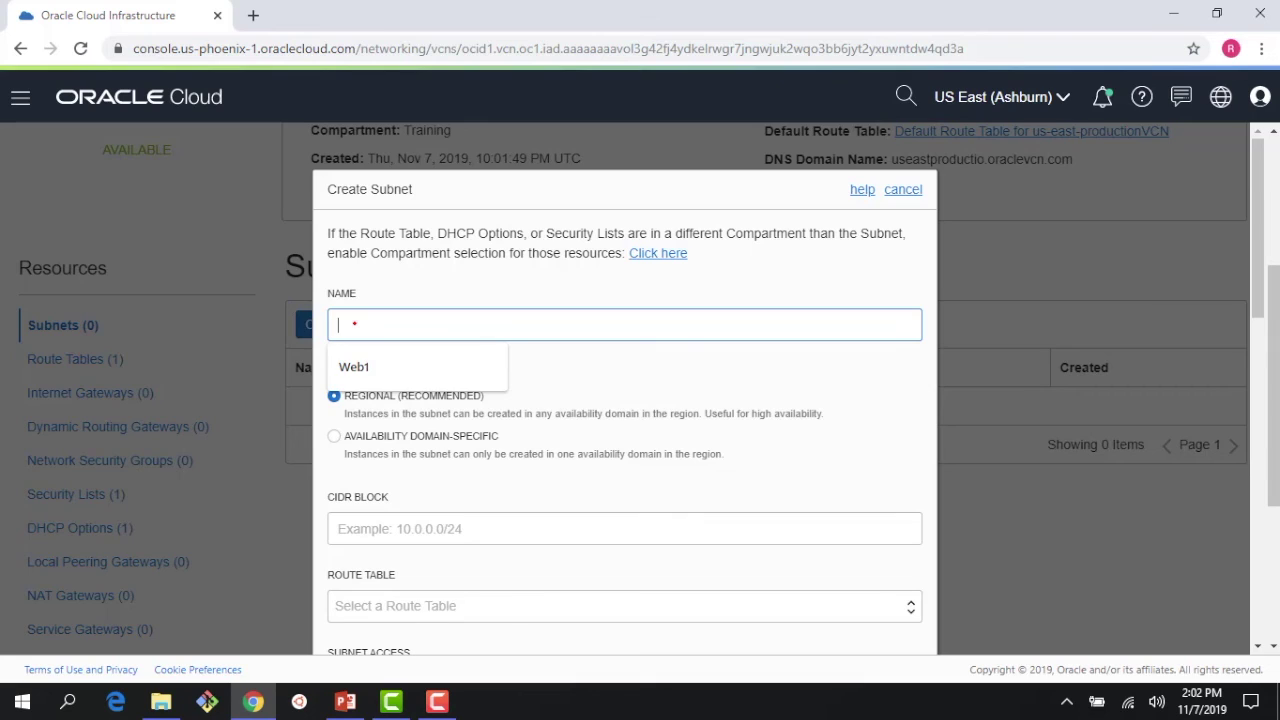
{"action": "type", "text": "us"}
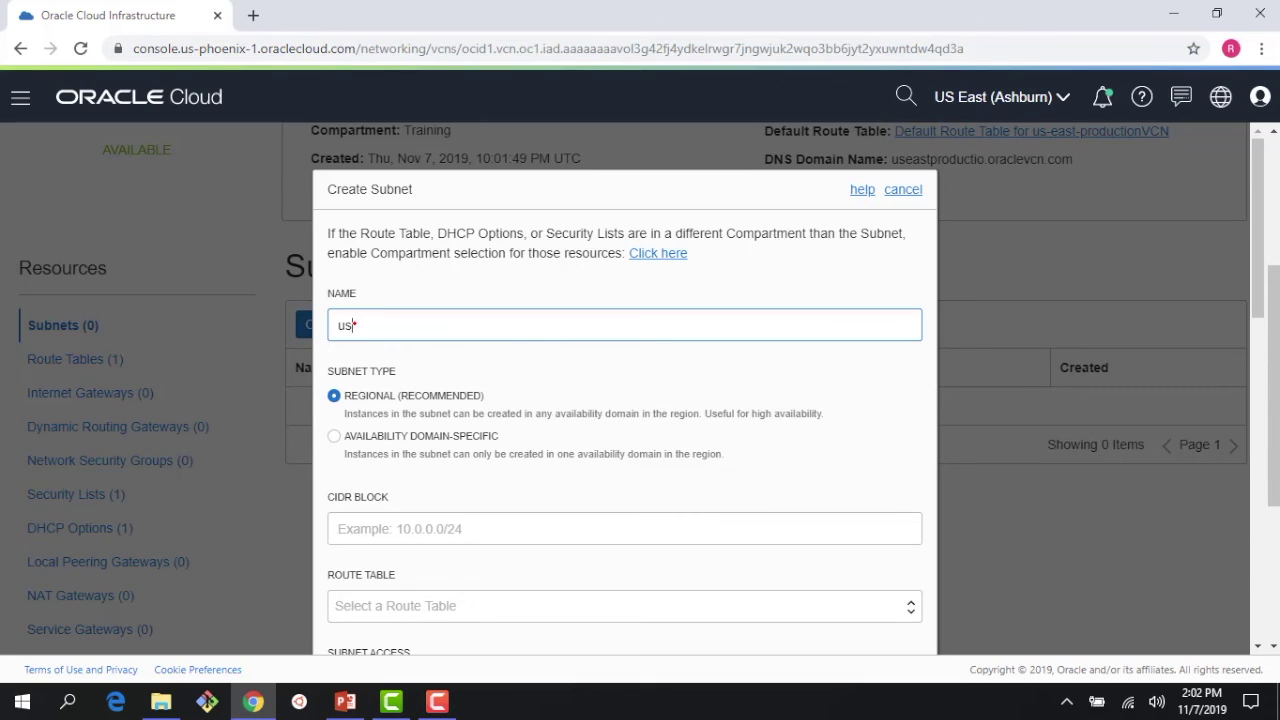
{"action": "type", "text": "-east-PublicSubnet"}
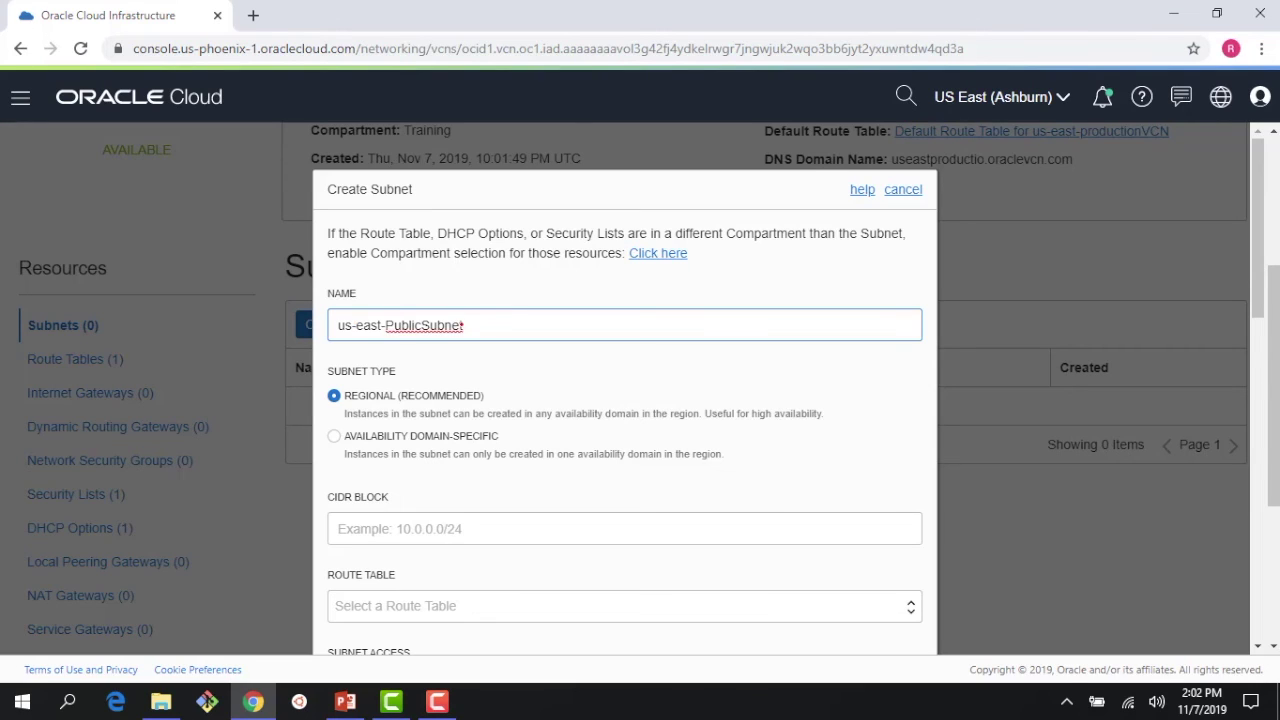
{"action": "key", "text": "BackSpace"}
{"action": "key", "text": "BackSpace"}
{"action": "key", "text": "BackSpace"}
{"action": "key", "text": "BackSpace"}
{"action": "key", "text": "BackSpace"}
{"action": "key", "text": "BackSpace"}
Step: Set the public subnet's CIDR block to 192.168.1.0/27
{"action": "scroll", "coordinate": [440, 300], "scroll_direction": "down", "scroll_amount": 2}
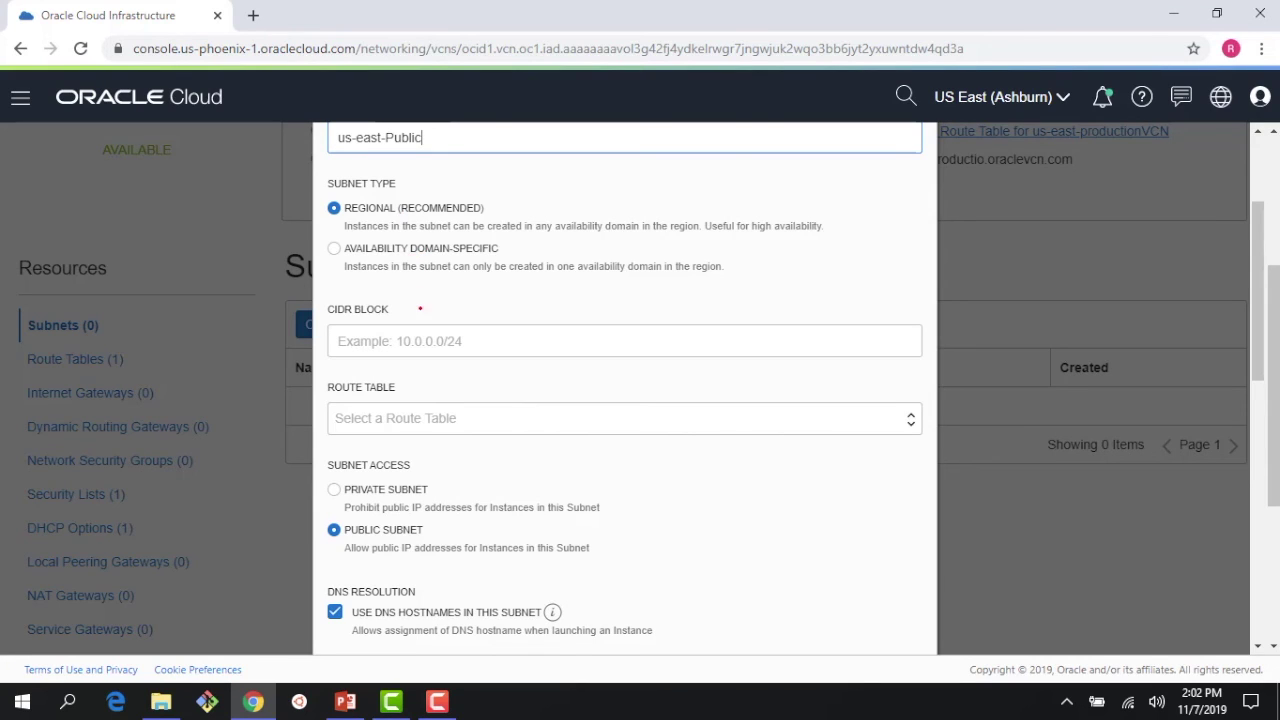
{"action": "left_click", "coordinate": [421, 341]}
{"action": "type", "text": "10"}
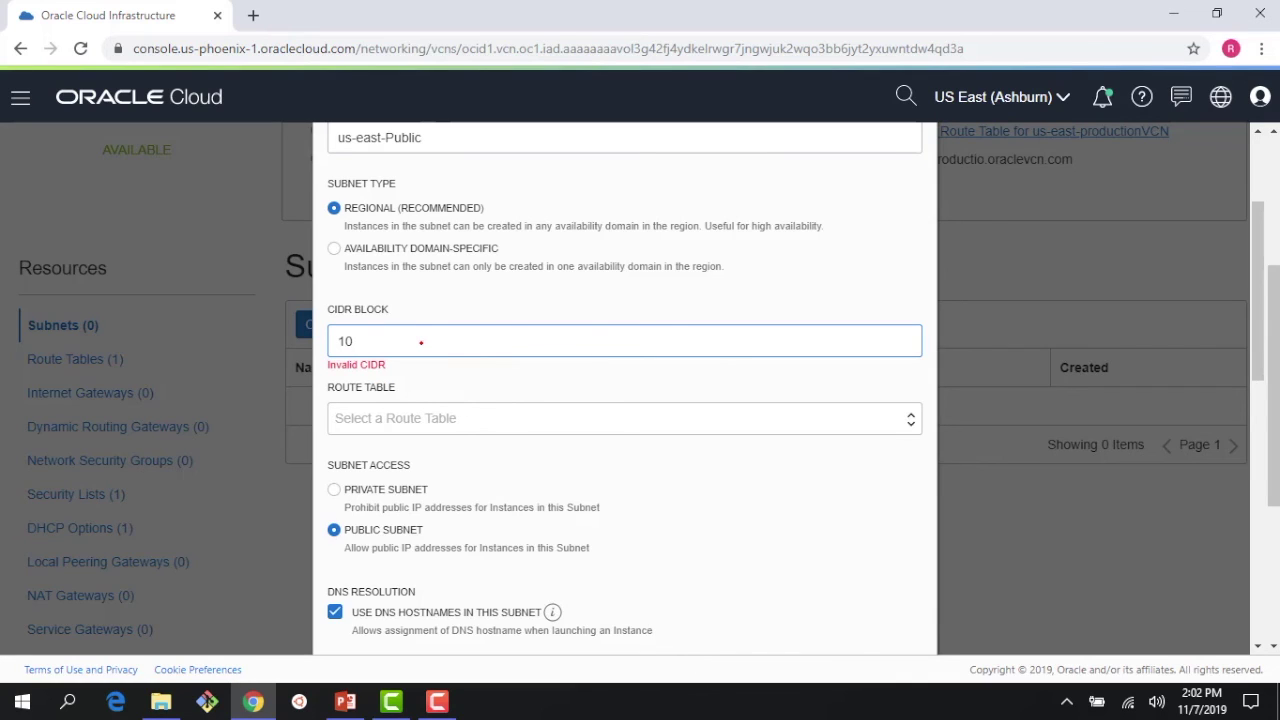
{"action": "key", "text": "BackSpace"}
{"action": "key", "text": "BackSpace"}
{"action": "type", "text": "192"}
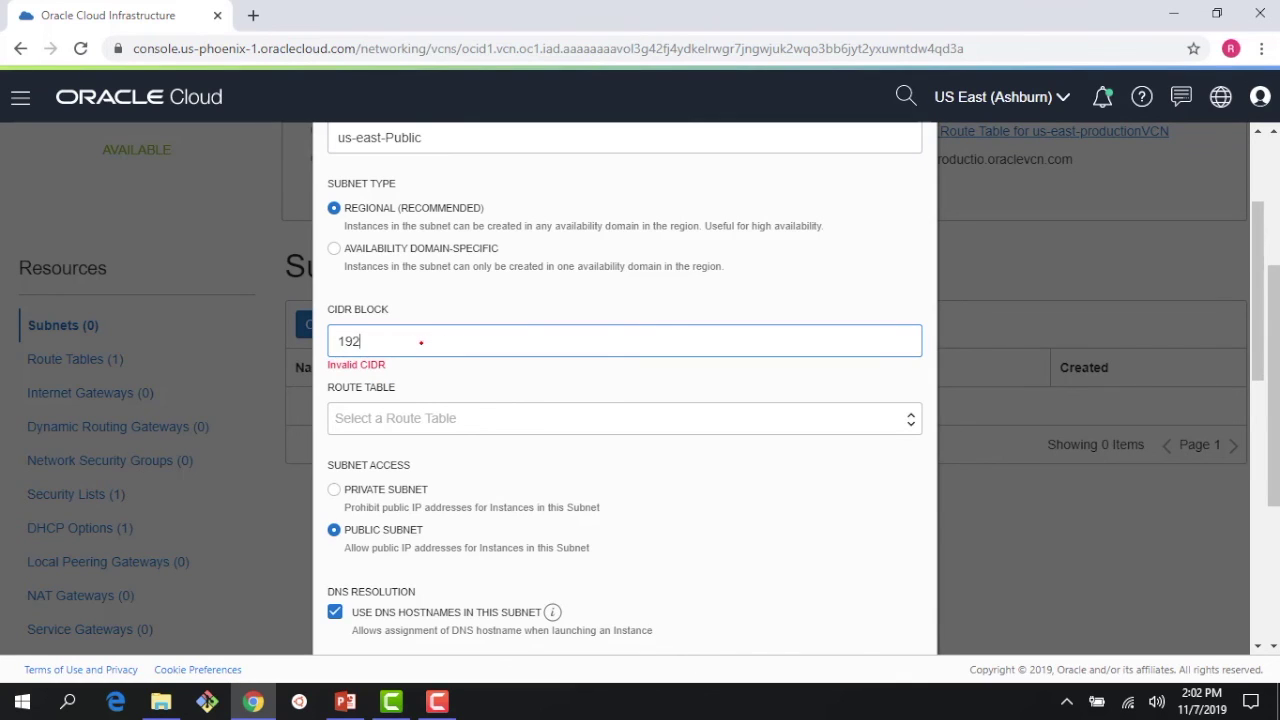
{"action": "type", "text": ".168.1.0/27"}
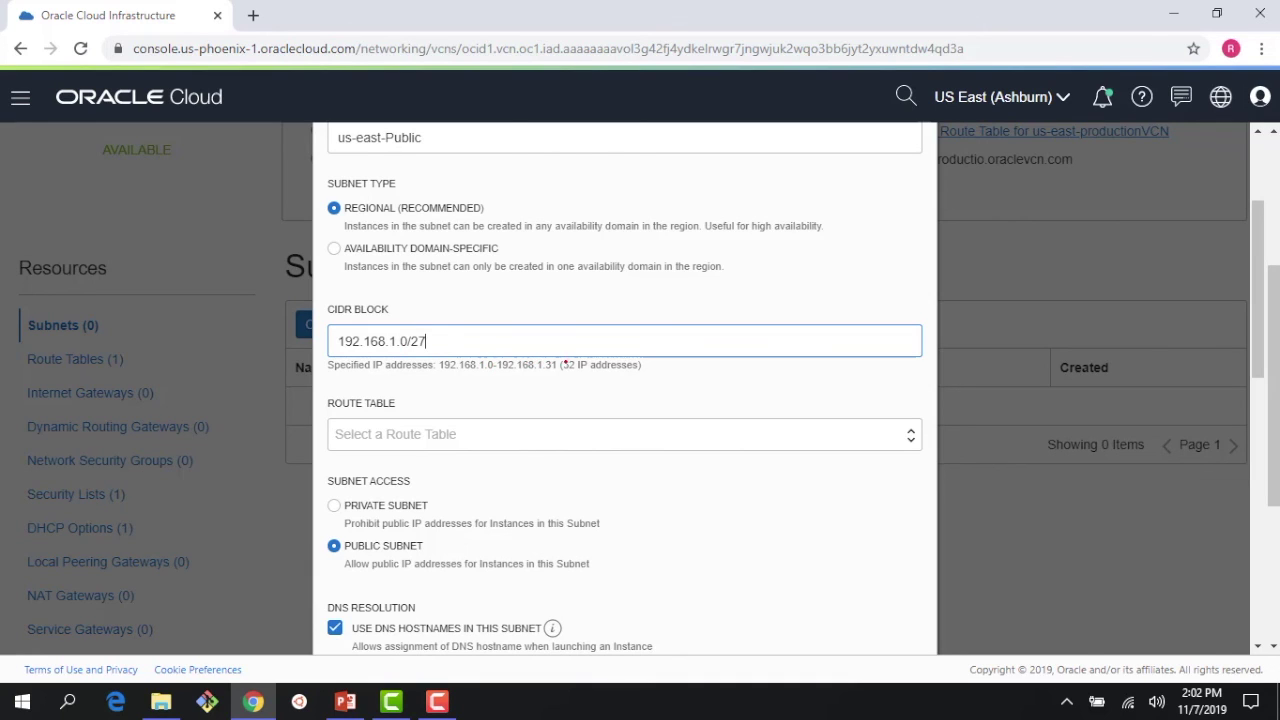
Step: Assign the Default Route Table for us-east-productionVCN to the public subnet
{"action": "scroll", "coordinate": [544, 410], "scroll_direction": "down", "scroll_amount": 1}
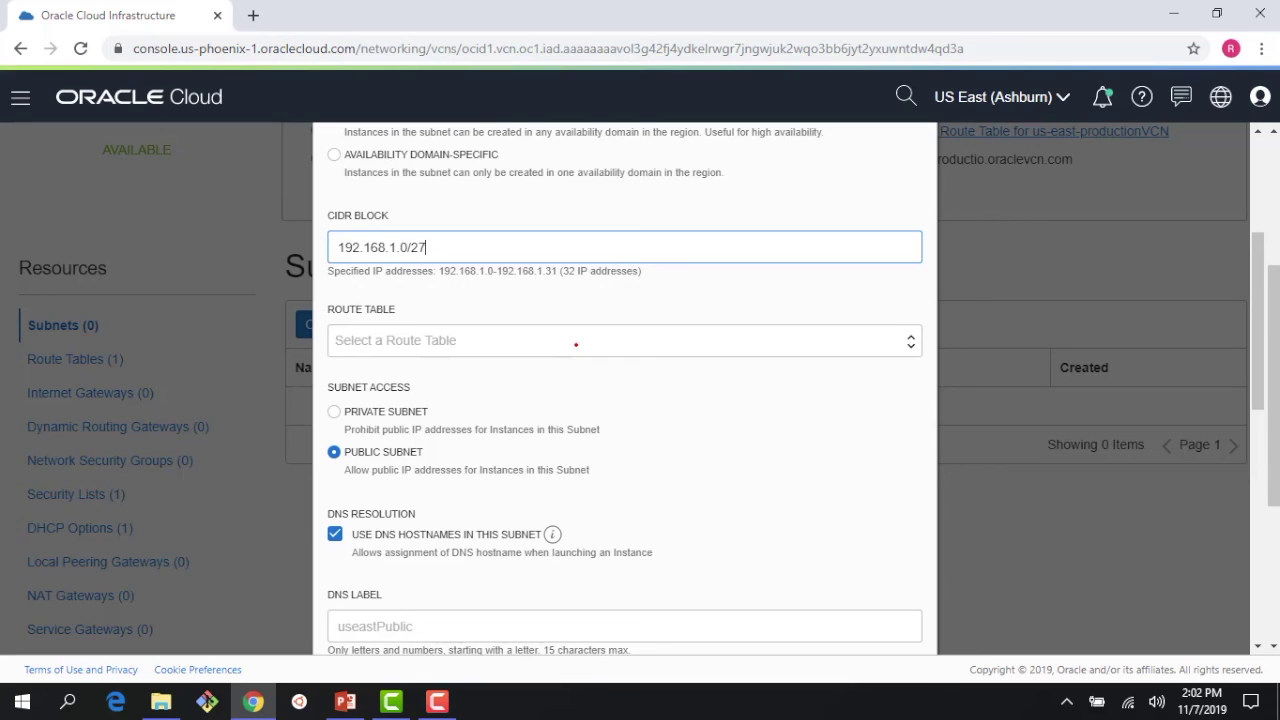
{"action": "left_click", "coordinate": [576, 347]}
{"action": "left_click", "coordinate": [576, 401]}
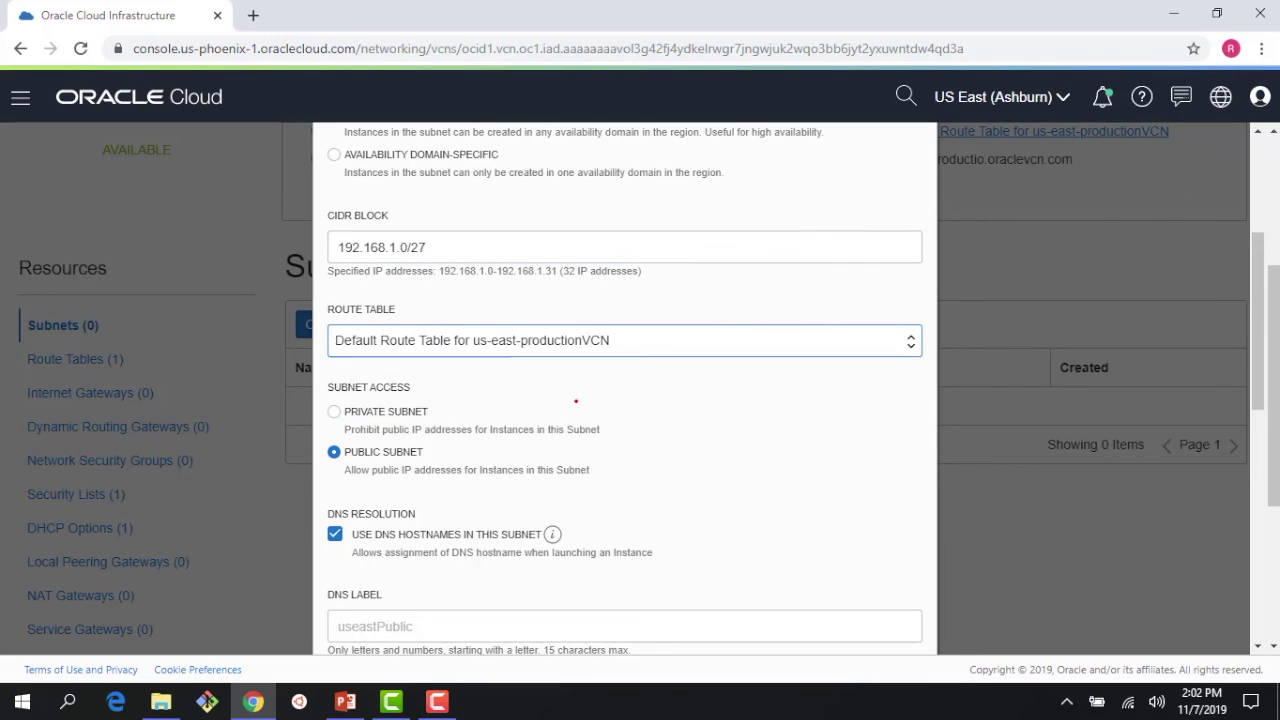
Step: Assign the Default Security List for us-east-productionVCN and create the public subnet
{"action": "scroll", "coordinate": [629, 402], "scroll_direction": "down", "scroll_amount": 2}
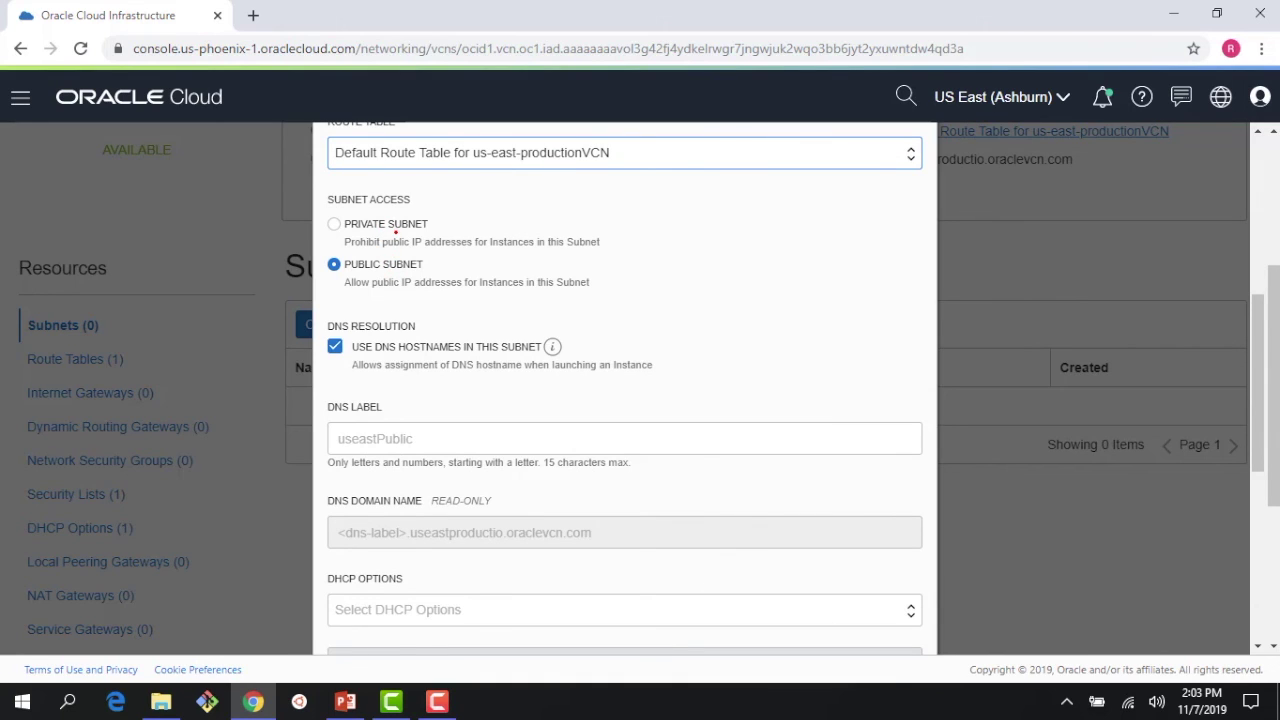
{"action": "scroll", "coordinate": [468, 346], "scroll_direction": "down", "scroll_amount": 3}
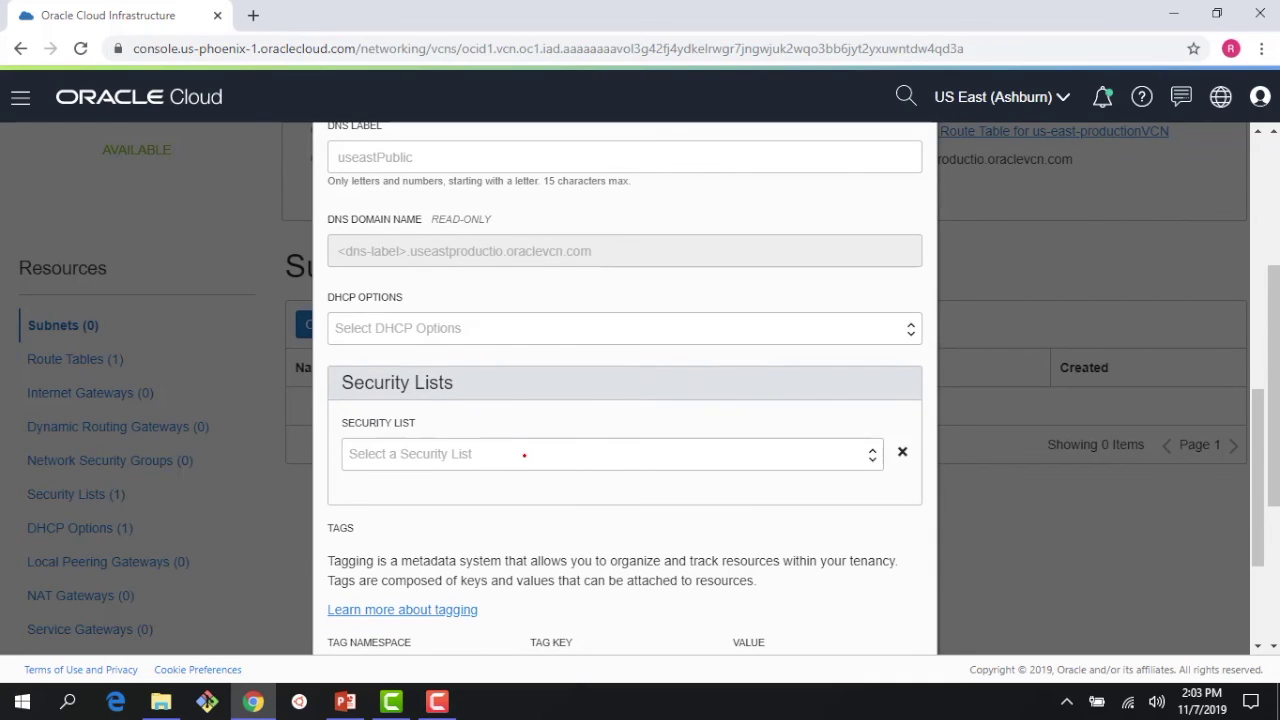
{"action": "left_click", "coordinate": [525, 454]}
{"action": "left_click", "coordinate": [533, 511]}
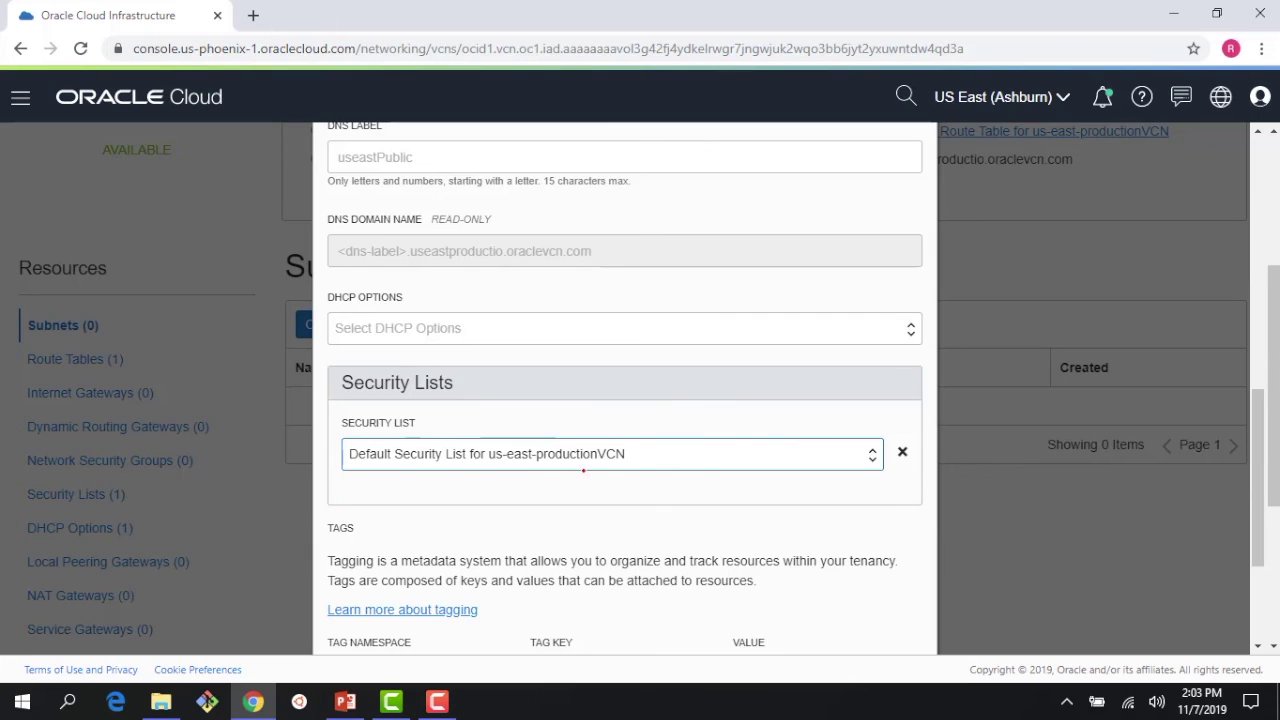
{"action": "scroll", "coordinate": [583, 470], "scroll_direction": "down", "scroll_amount": 2}
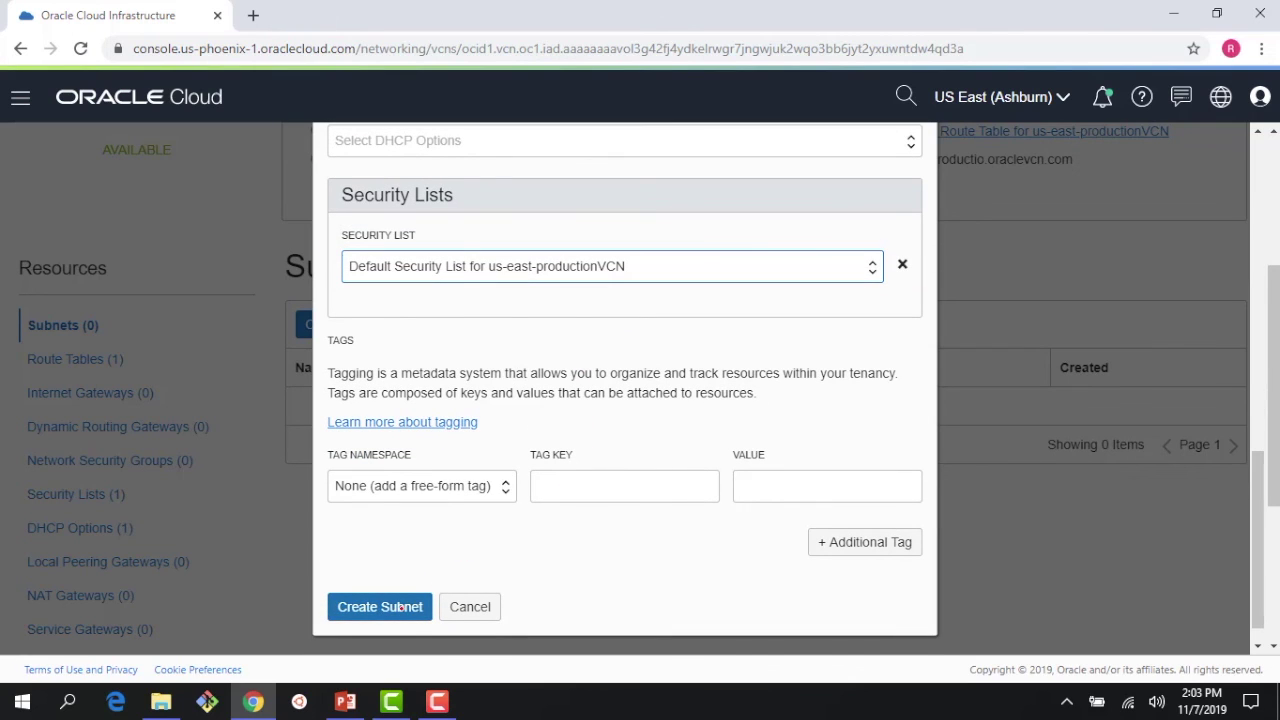
{"action": "left_click", "coordinate": [401, 607]}
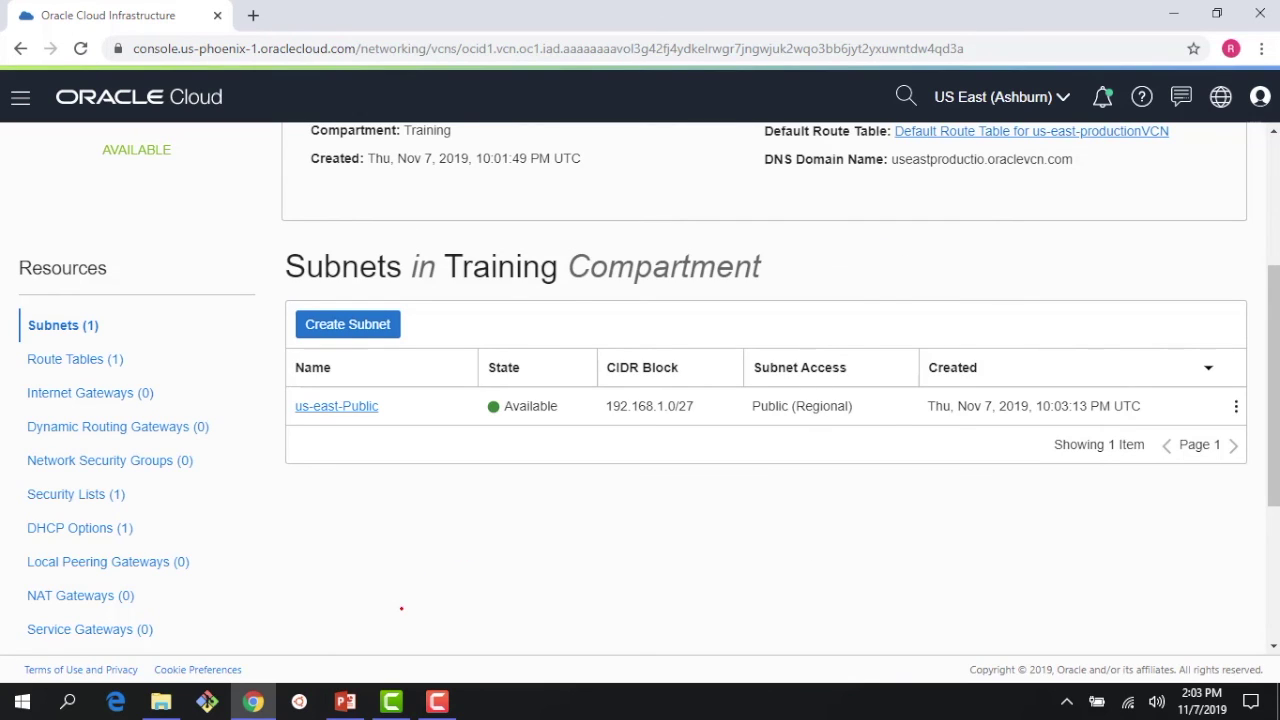
Step: Start a second subnet in the production network and name it us-east-Private
{"action": "left_click", "coordinate": [349, 327]}
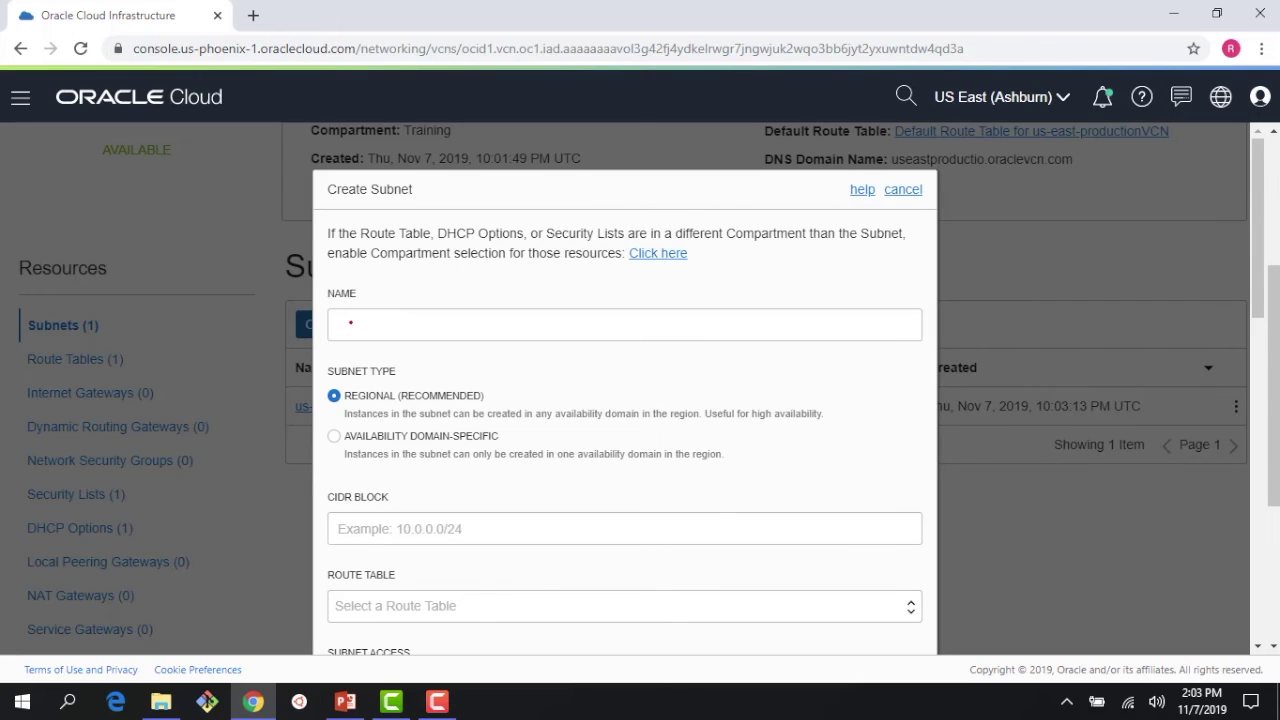
{"action": "left_click", "coordinate": [350, 323]}
{"action": "type", "text": "us-e"}
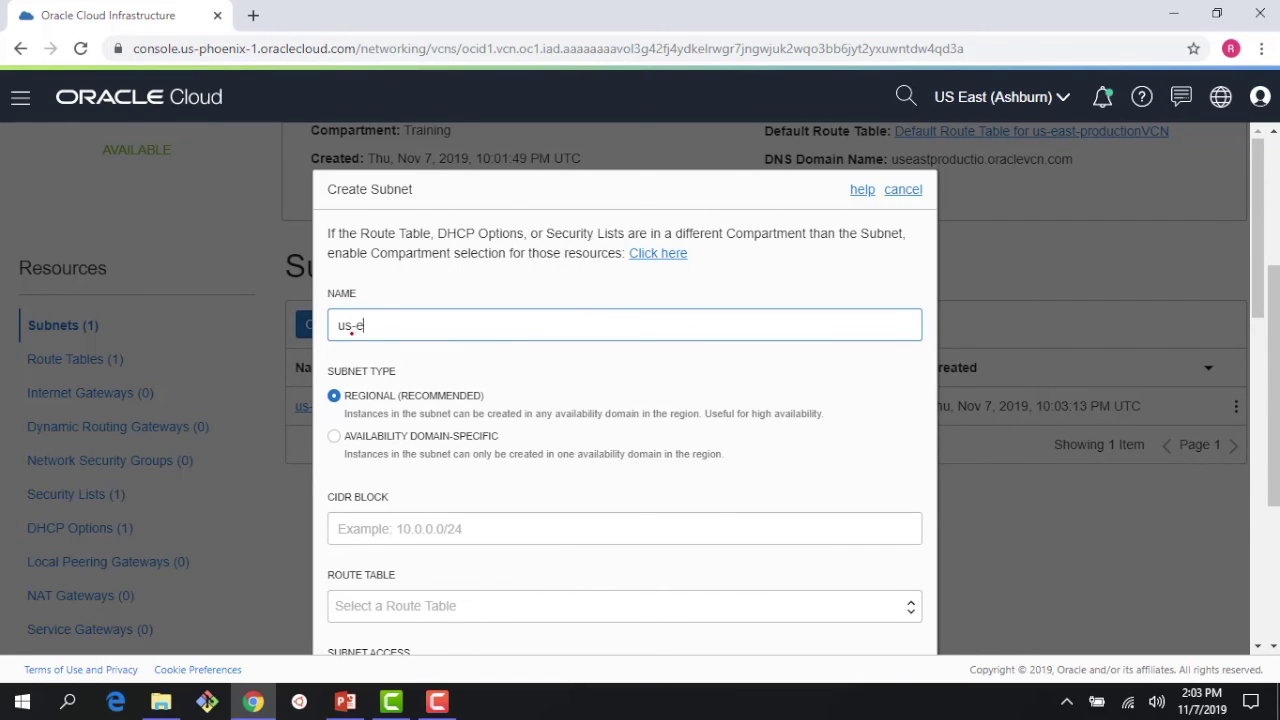
{"action": "type", "text": "ast-Private"}
Step: Set the us-east-Private subnet's CIDR block to 192.168.1.32/27
{"action": "scroll", "coordinate": [390, 420], "scroll_direction": "down", "scroll_amount": 1}
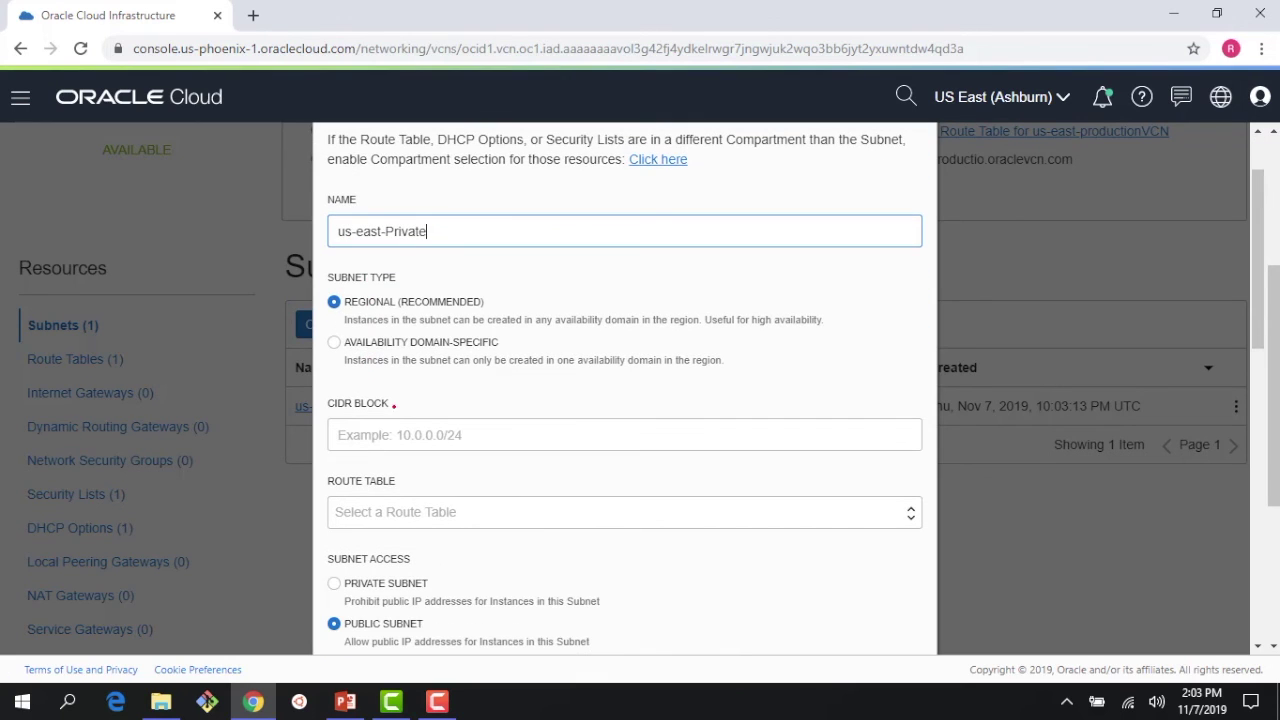
{"action": "left_click", "coordinate": [399, 441]}
{"action": "type", "text": "192"}
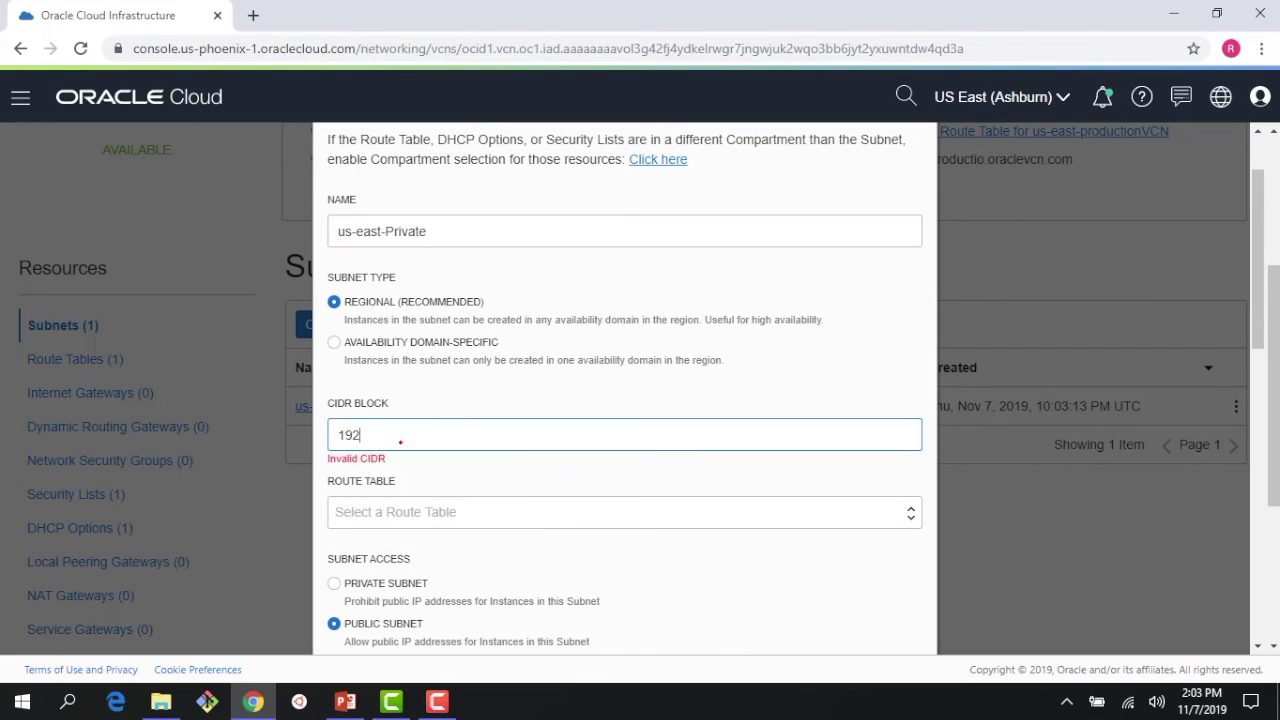
{"action": "type", "text": ".168."}
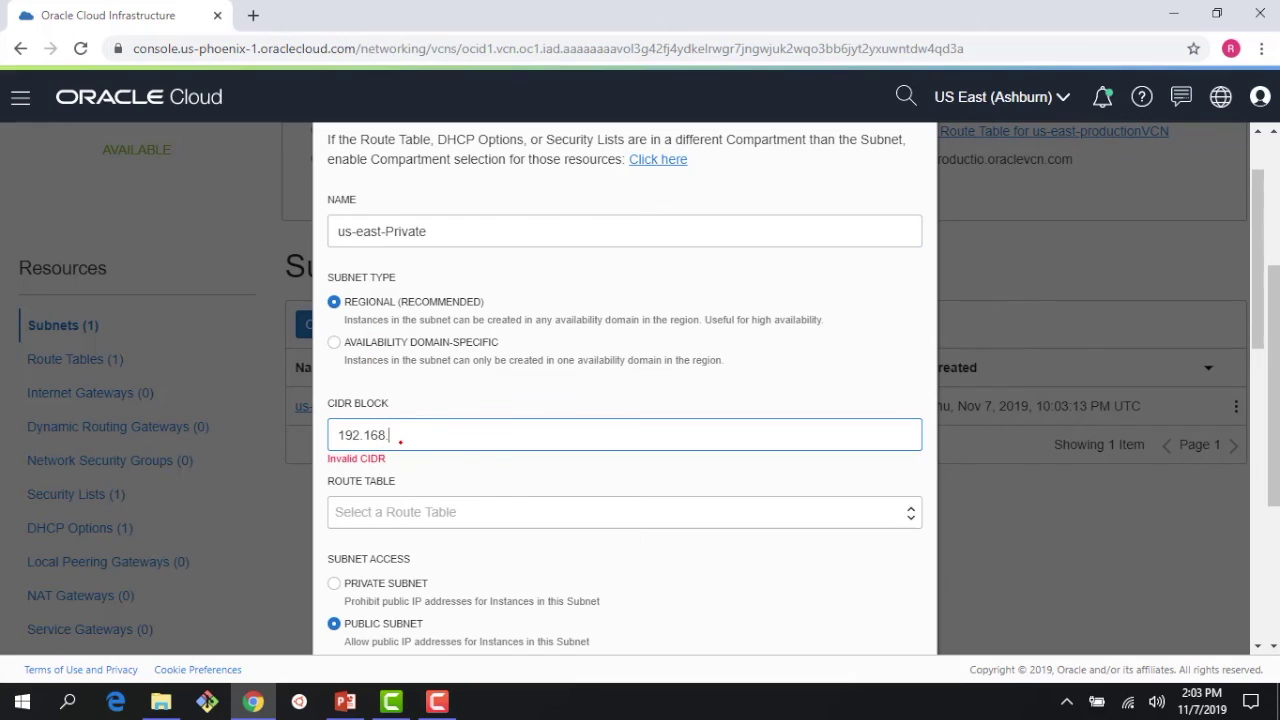
{"action": "type", "text": "1.31/27"}
{"action": "key", "text": "shift+Left"}
{"action": "type", "text": "3"}
{"action": "key", "text": "BackSpace"}
{"action": "type", "text": "2"}
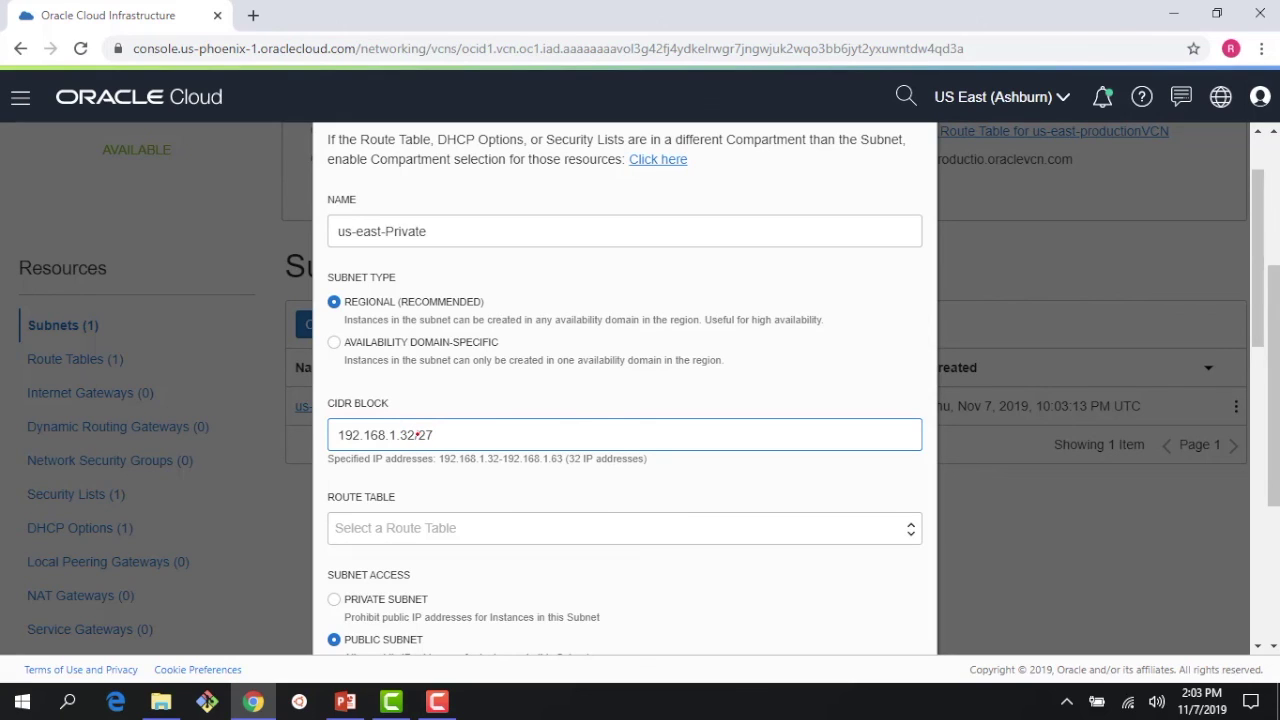
{"action": "left_click", "coordinate": [417, 435]}
Step: Assign the Default Route Table for us-east-productionVCN to the us-east-Private subnet and set its access to private
{"action": "scroll", "coordinate": [459, 457], "scroll_direction": "down", "scroll_amount": 1}
{"action": "left_click", "coordinate": [460, 434]}
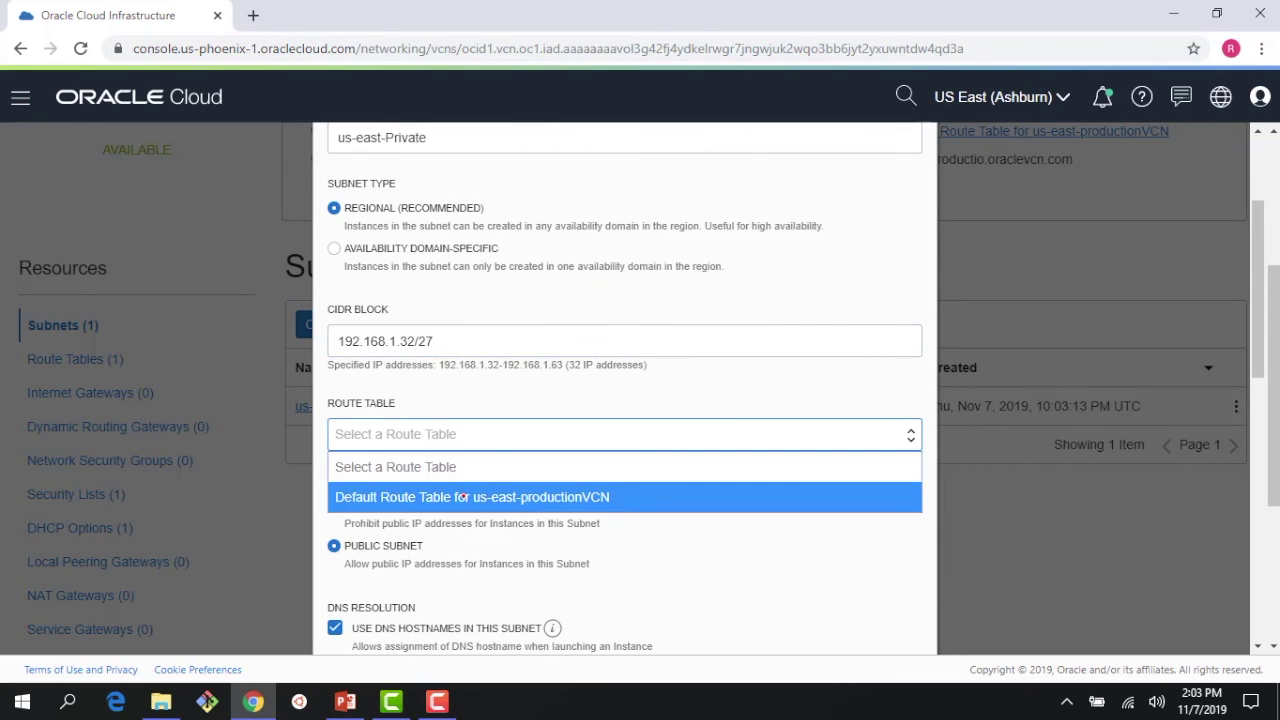
{"action": "left_click", "coordinate": [463, 497]}
{"action": "scroll", "coordinate": [480, 361], "scroll_direction": "down", "scroll_amount": 1}
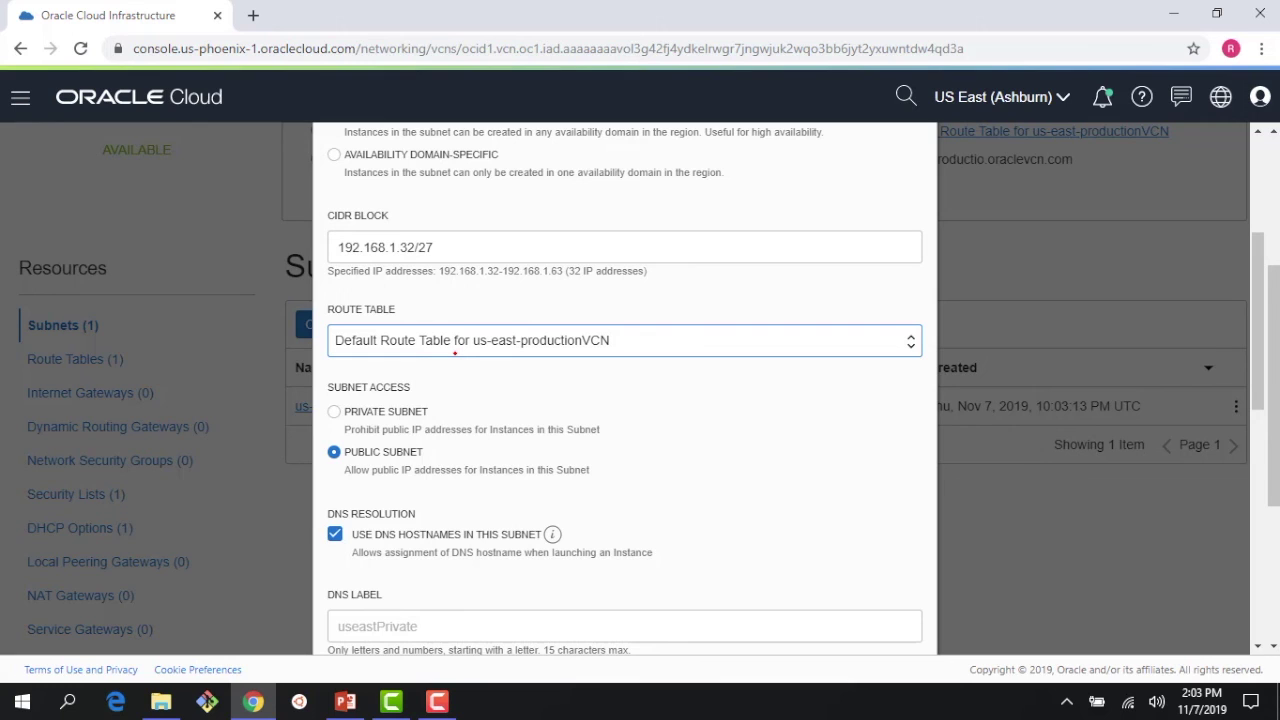
{"action": "scroll", "coordinate": [455, 353], "scroll_direction": "down", "scroll_amount": 2}
{"action": "left_click", "coordinate": [334, 223]}
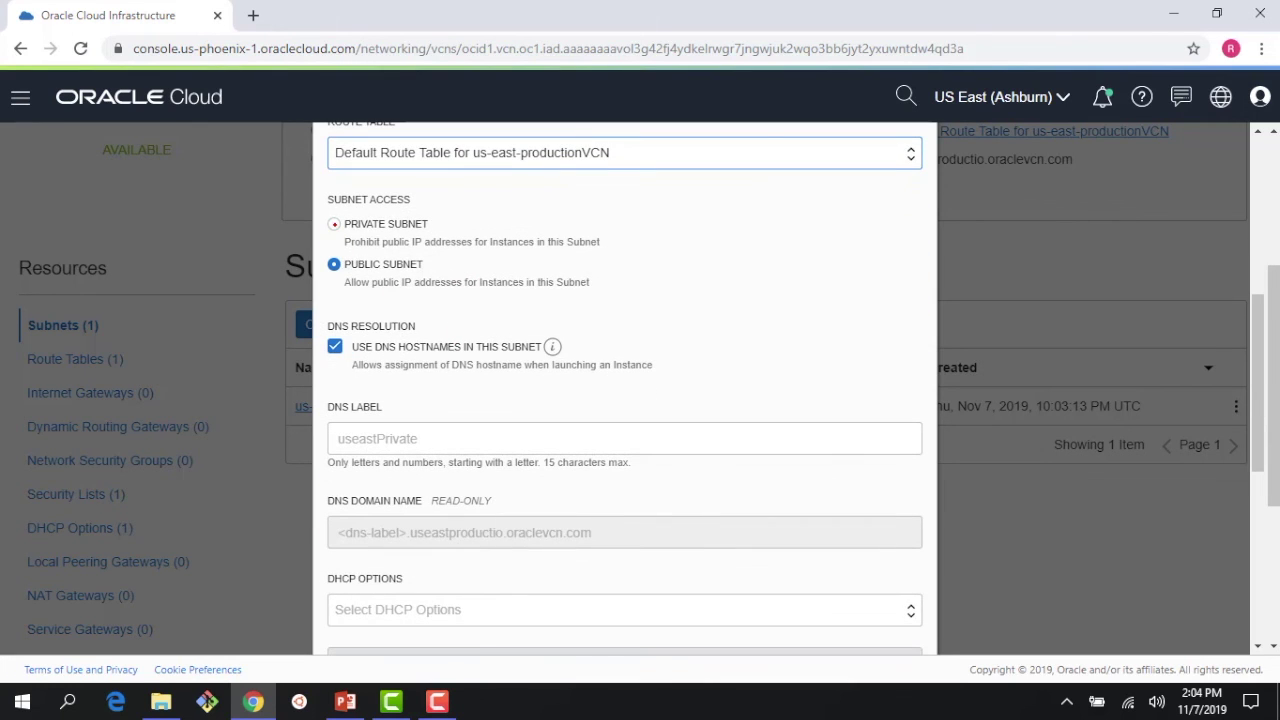
Step: Assign the Default Security List for us-east-productionVCN and create the us-east-Private subnet
{"action": "scroll", "coordinate": [464, 437], "scroll_direction": "down", "scroll_amount": 4}
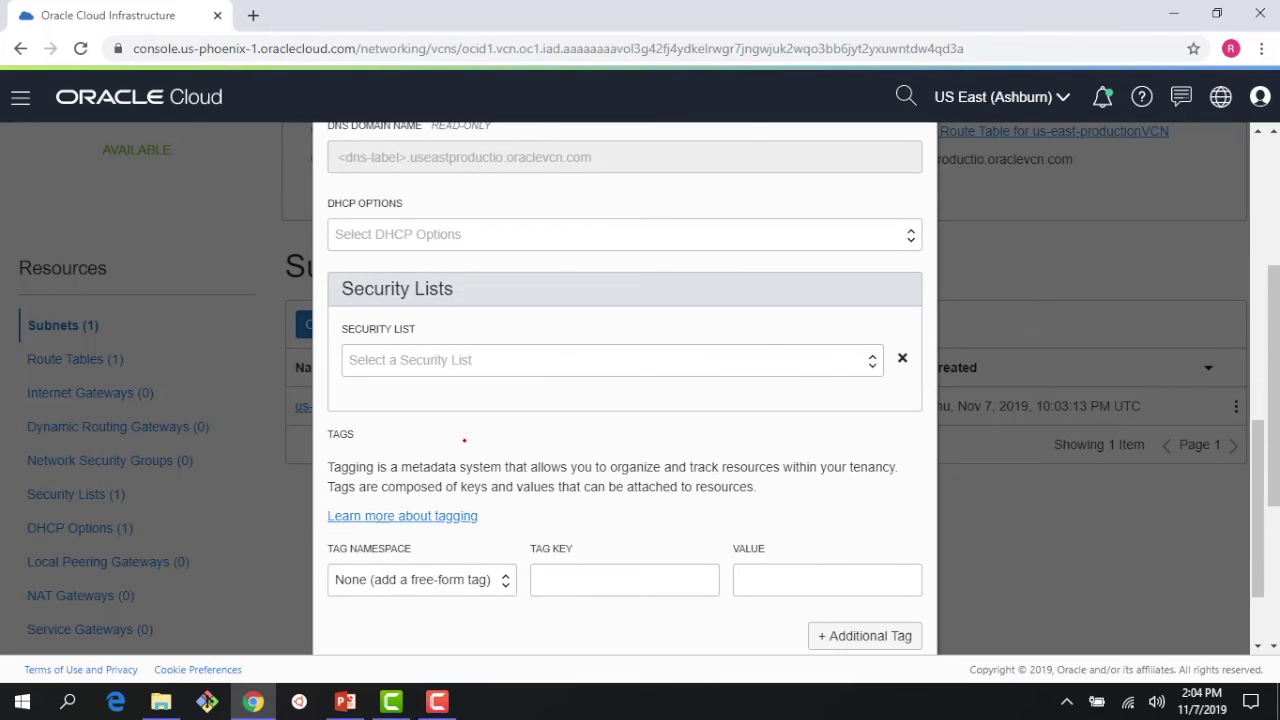
{"action": "left_click", "coordinate": [491, 359]}
{"action": "left_click", "coordinate": [488, 420]}
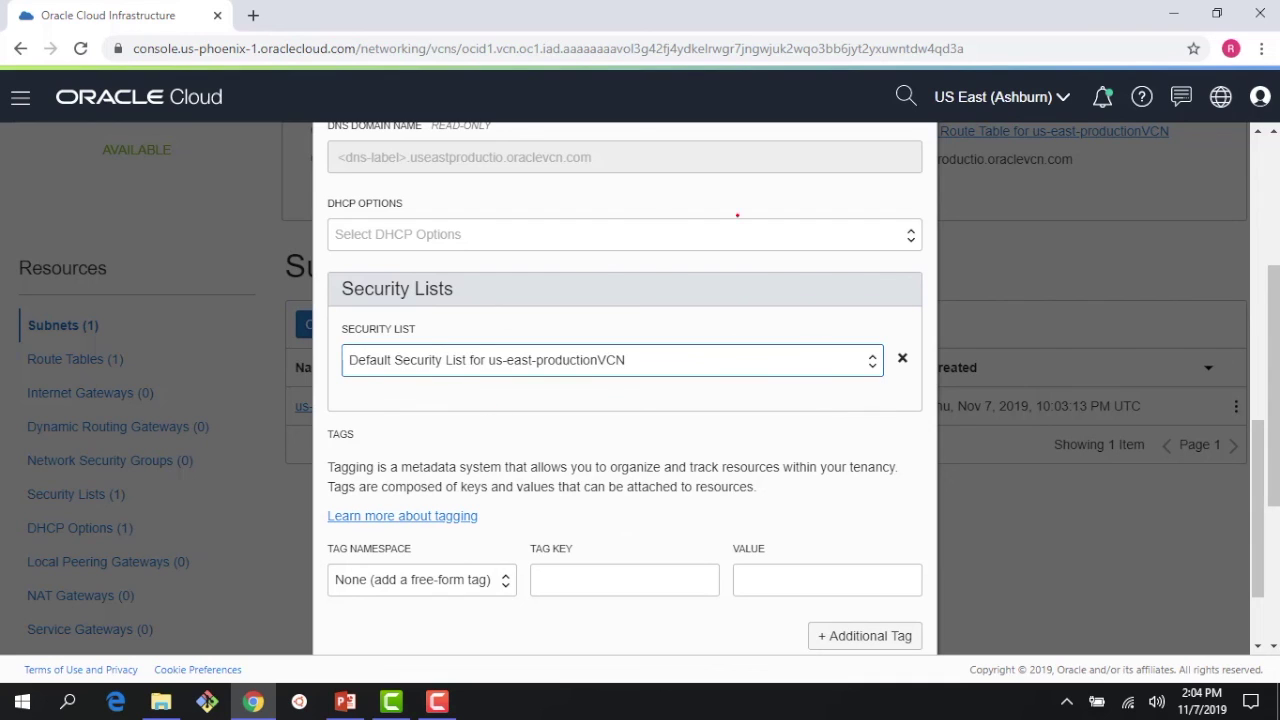
{"action": "scroll", "coordinate": [706, 455], "scroll_direction": "down", "scroll_amount": 2}
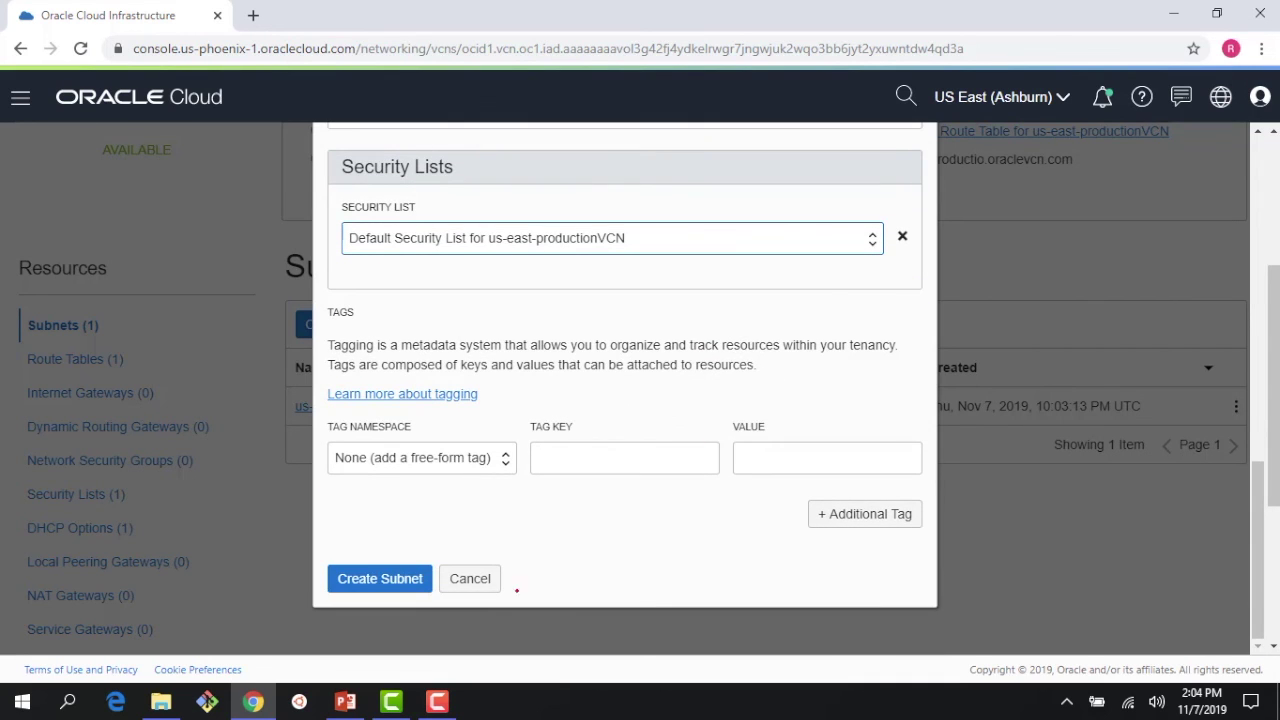
{"action": "left_click", "coordinate": [402, 580]}
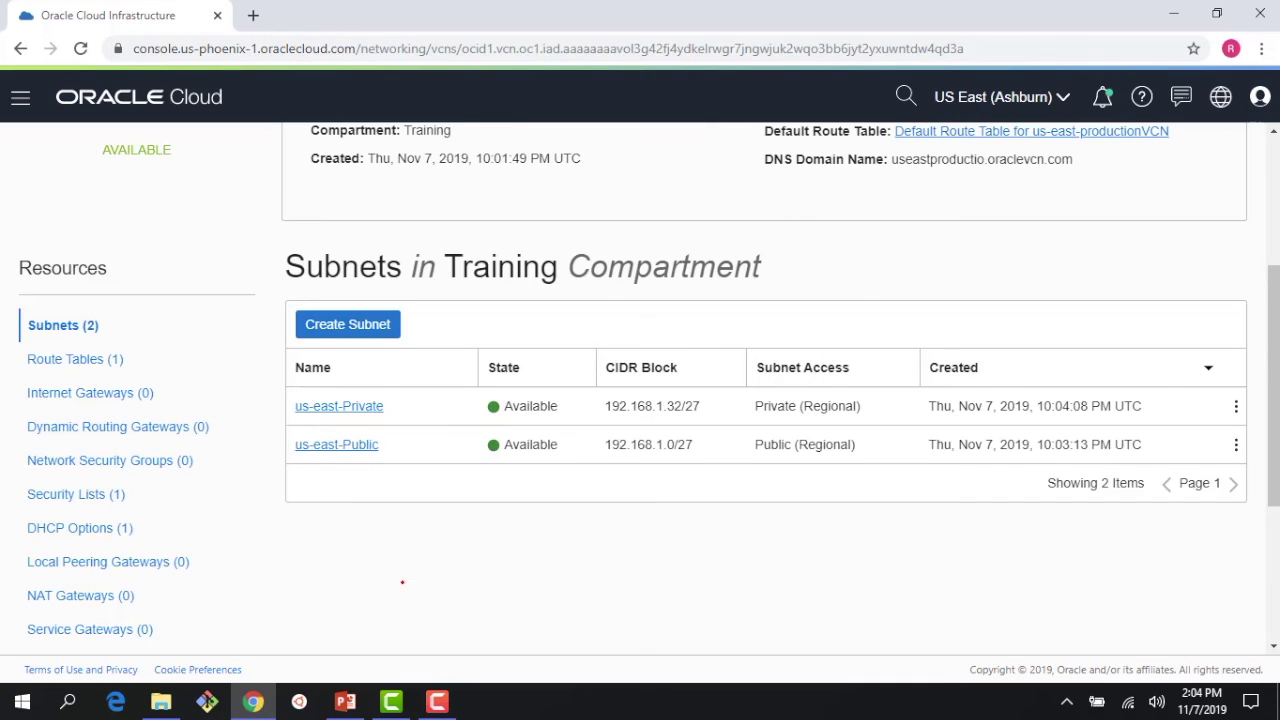